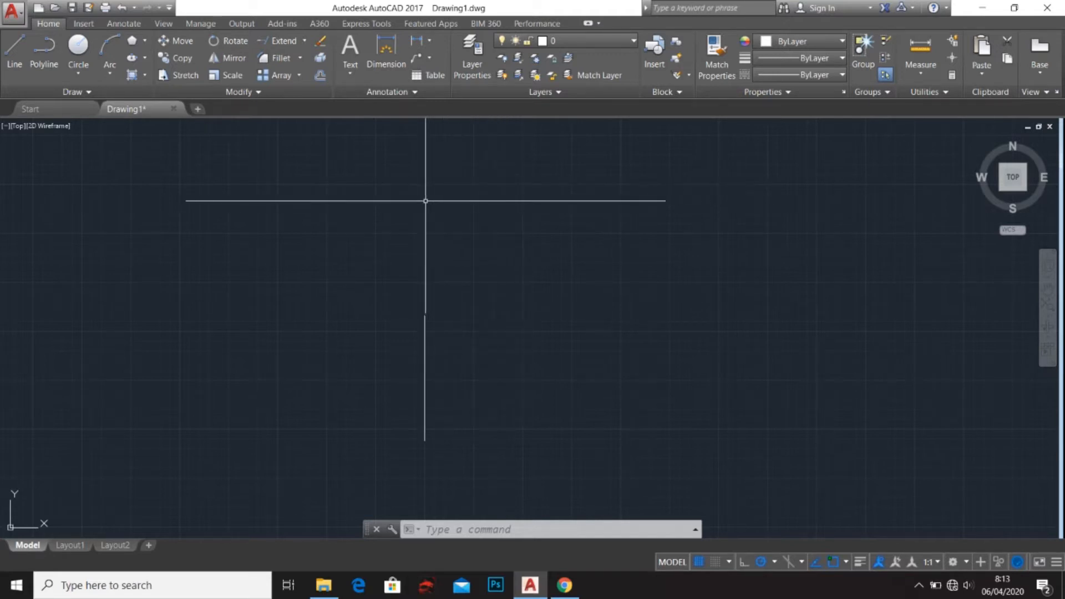
pyautogui.moveTo(357, 214)
pyautogui.mouseDown(button='middle')
pyautogui.moveTo(316, 223)
pyautogui.moveTo(469, 241)
pyautogui.moveTo(790, 243)
pyautogui.mouseUp(button='middle')
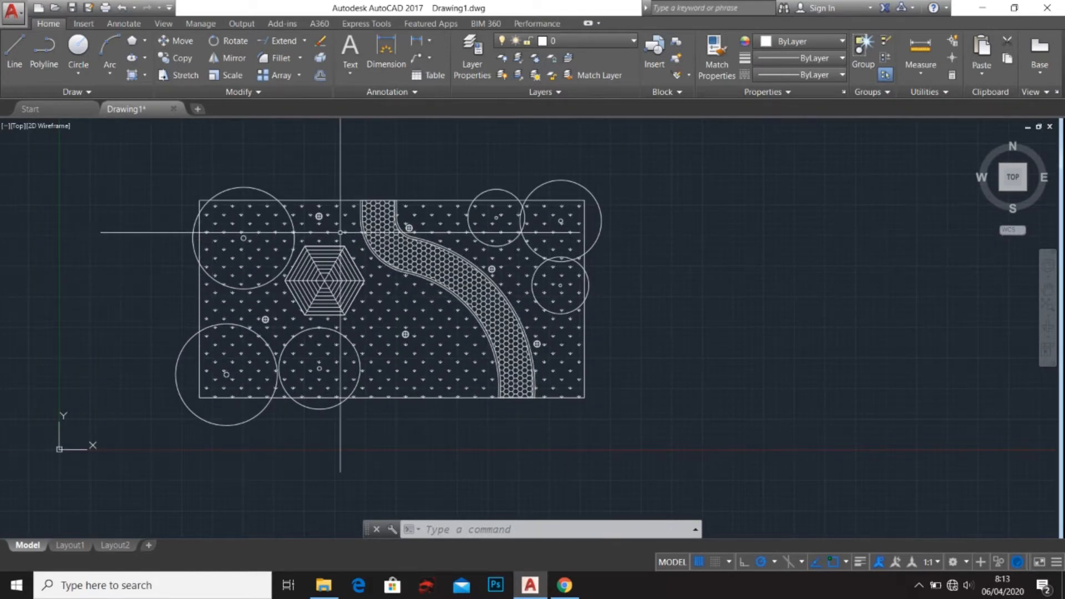
pyautogui.scroll(3, 340, 232)
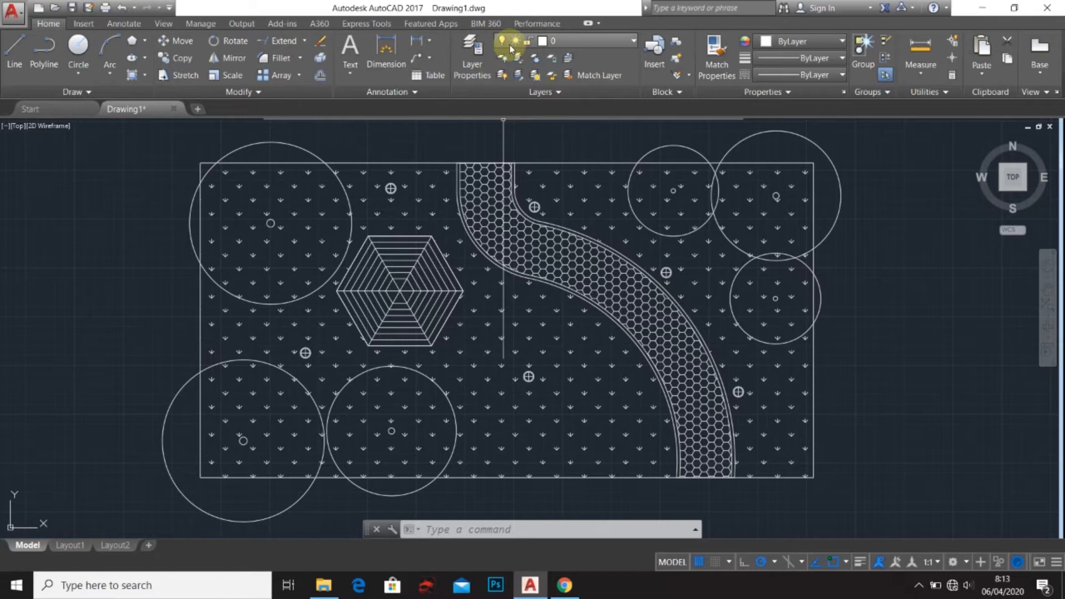
pyautogui.click(597, 49)
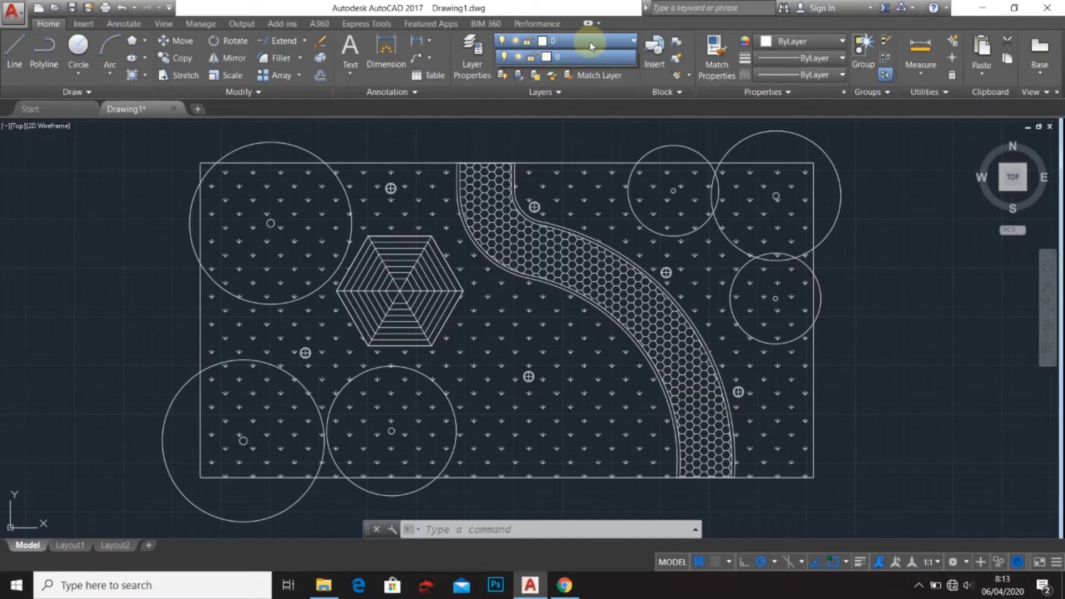
pyautogui.click(592, 47)
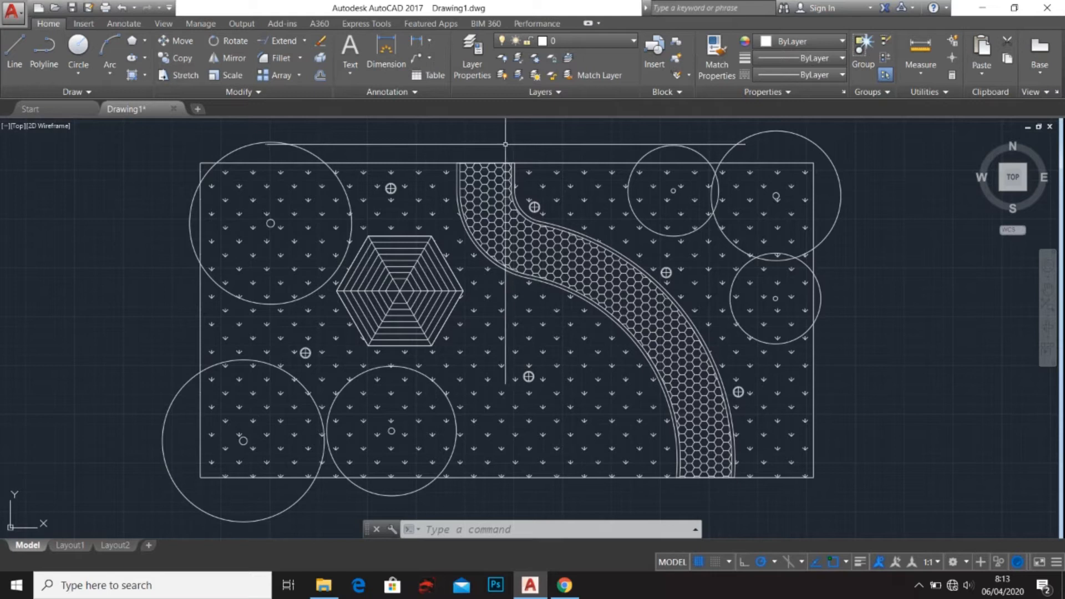
# Create a new layer named POHON in the layer properties and set its color to green, index 90
pyautogui.click(473, 66)
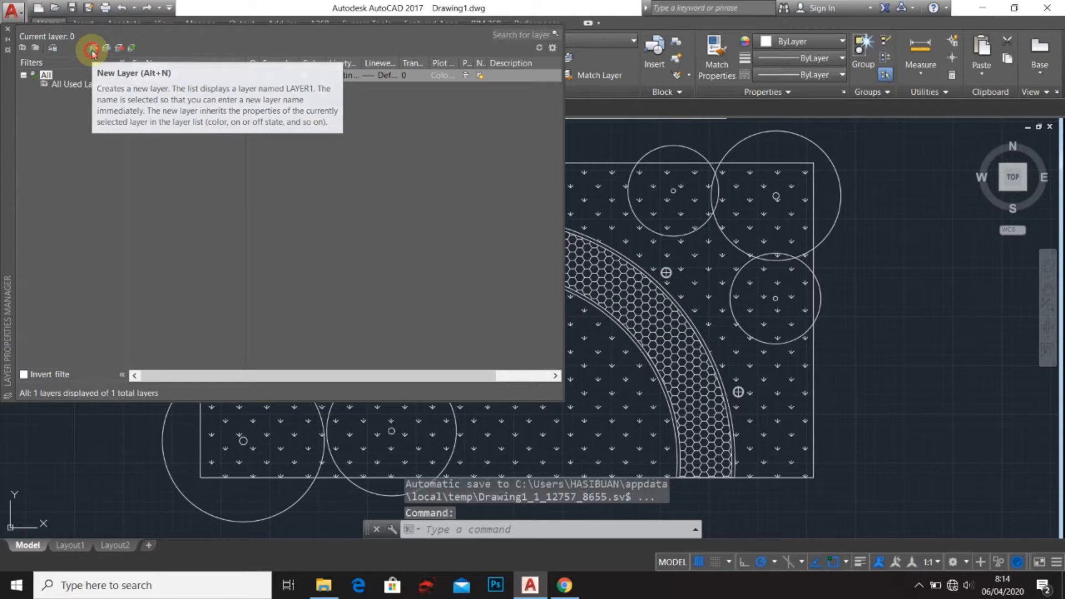
pyautogui.click(93, 48)
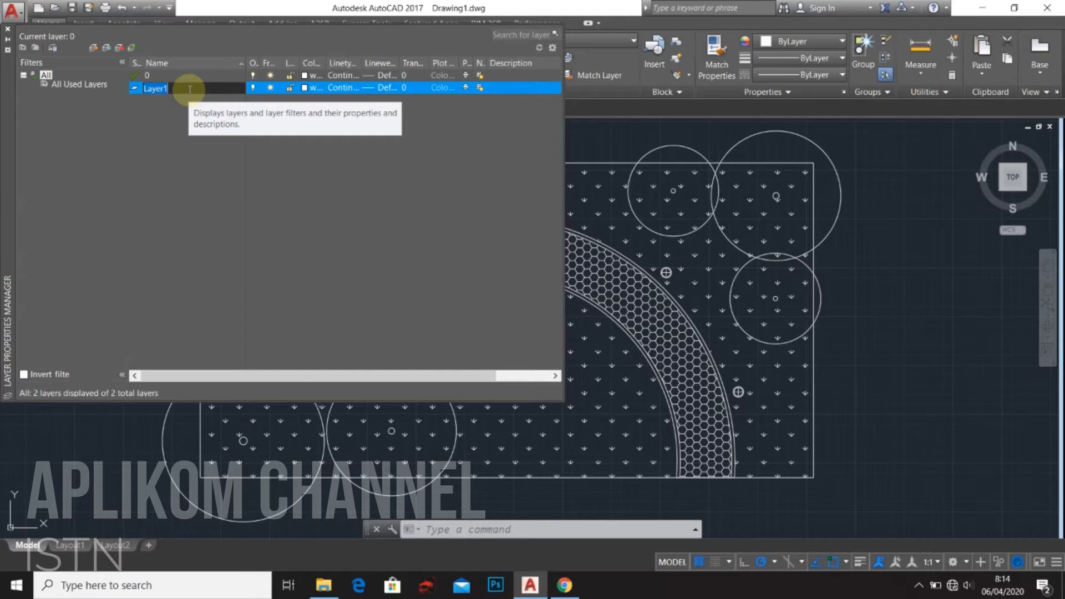
pyautogui.write('POHON')
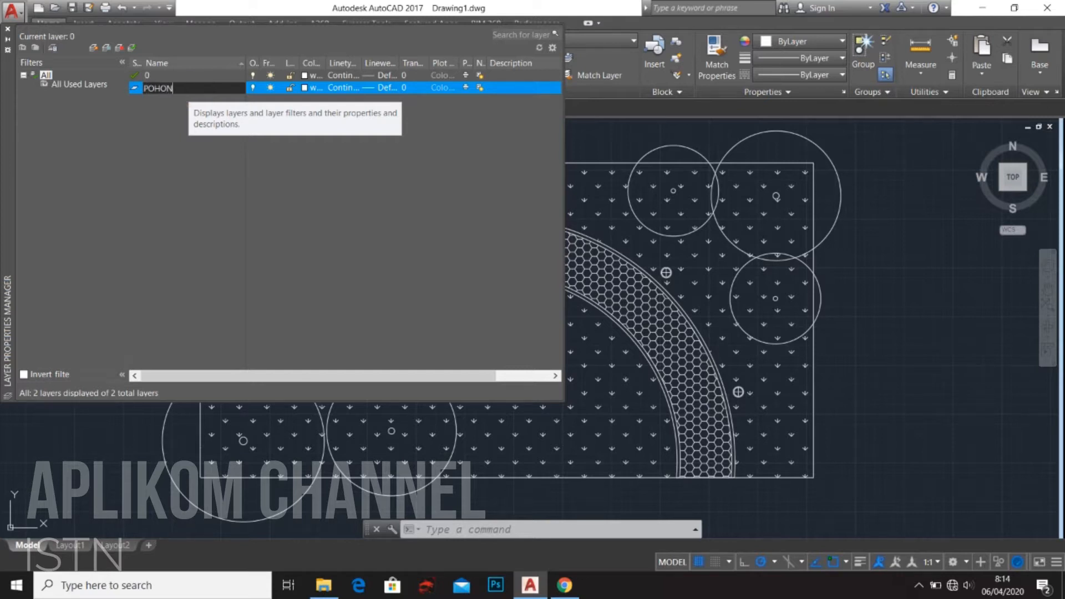
pyautogui.press('Return')
pyautogui.click(189, 89)
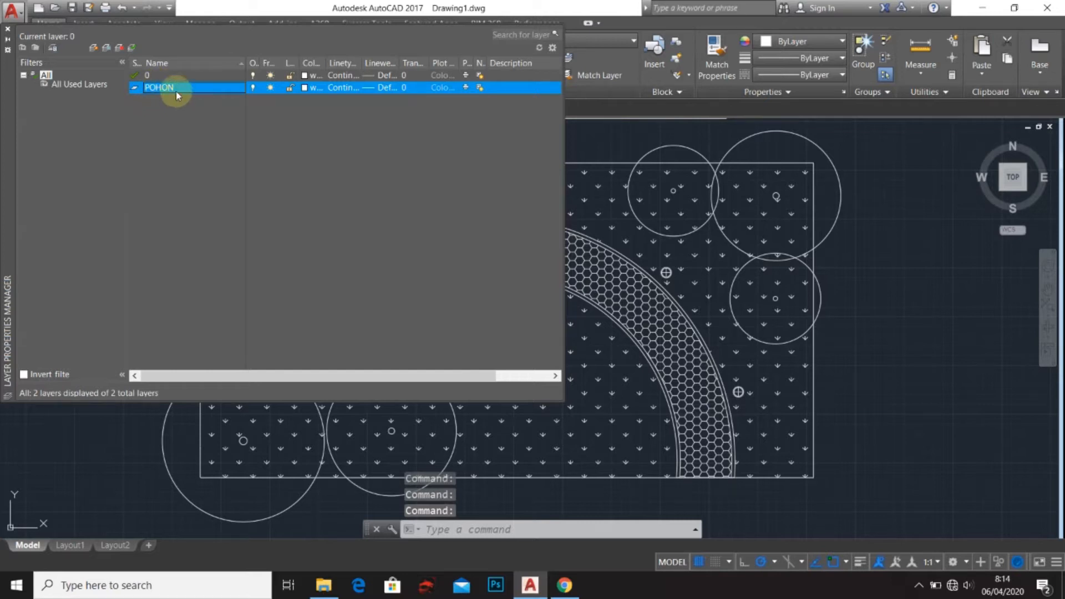
pyautogui.click(305, 88)
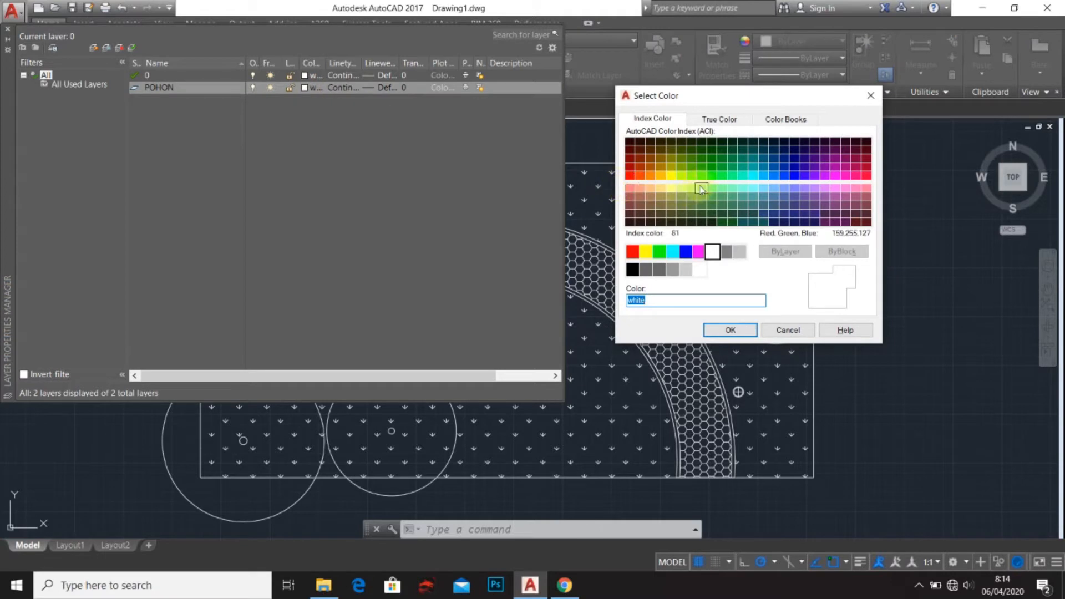
pyautogui.click(711, 175)
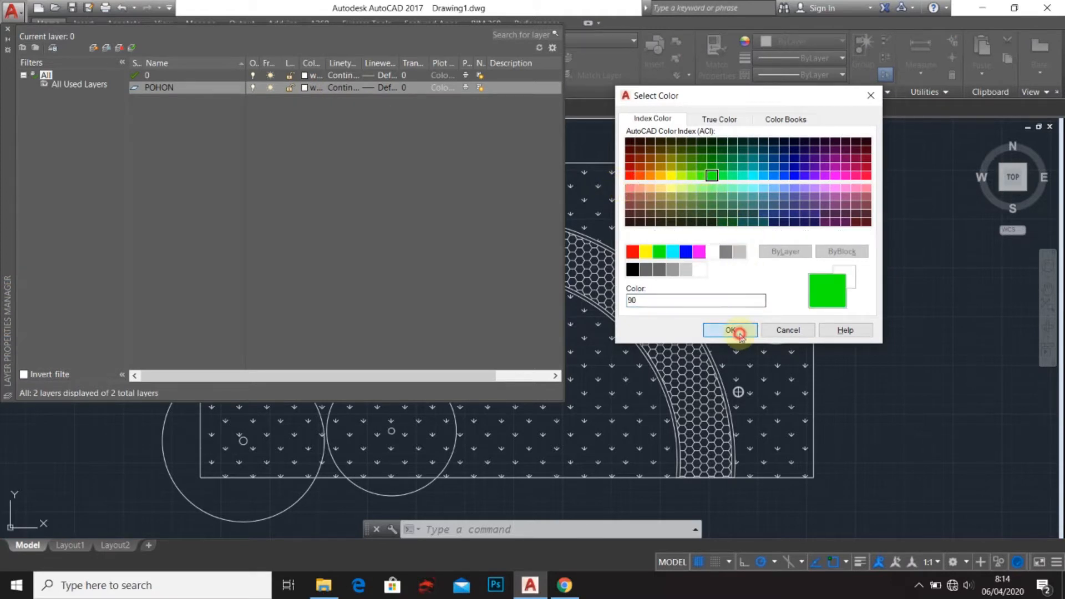
pyautogui.click(732, 330)
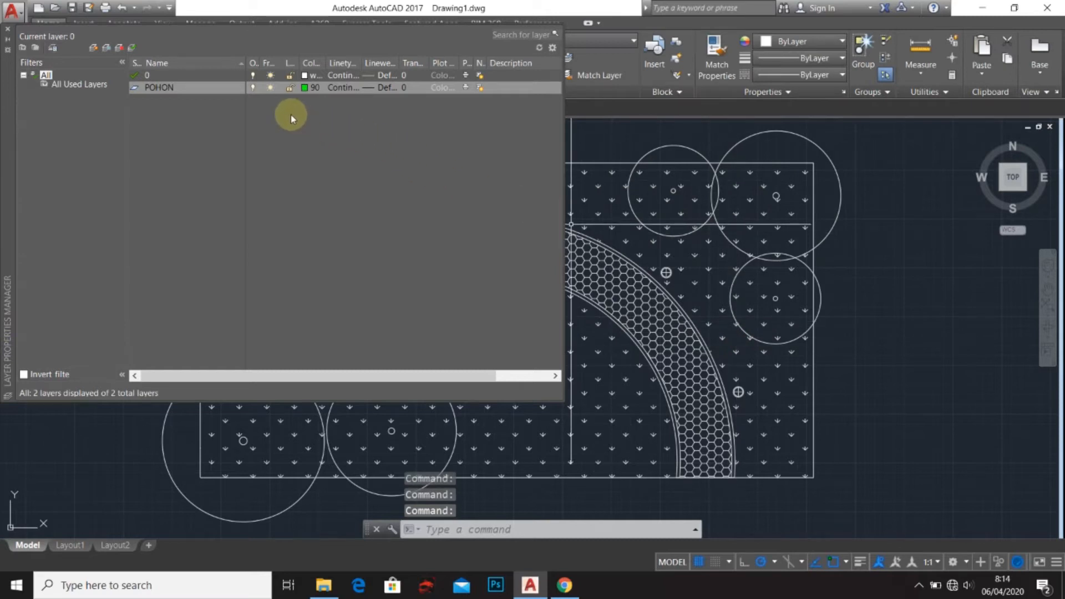
# Add a new layer named GAZEBO and set its color to orange, index 40
pyautogui.click(94, 49)
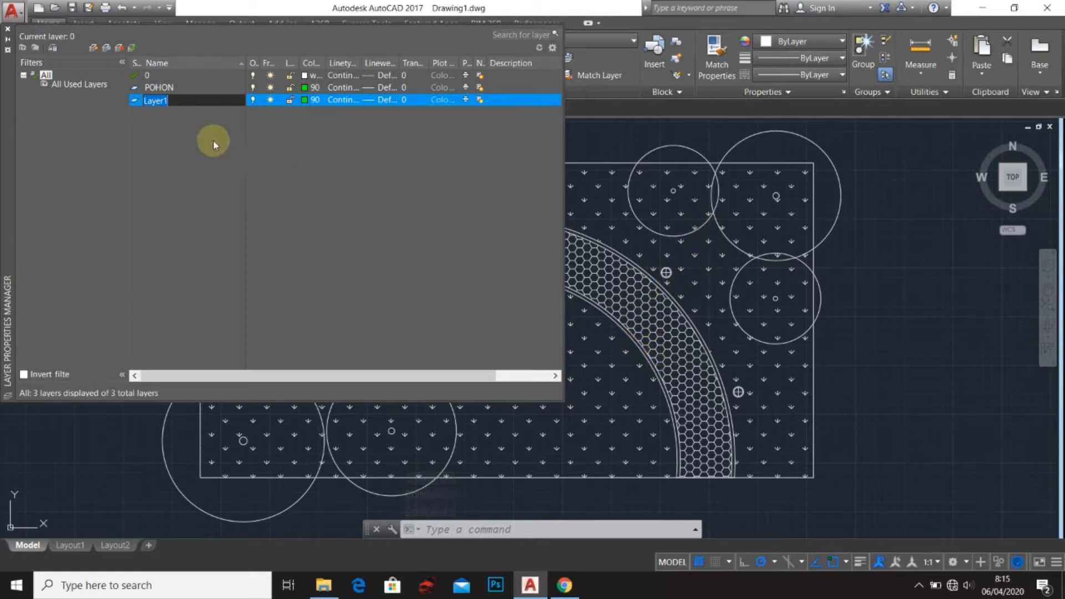
pyautogui.write('GAZEBO')
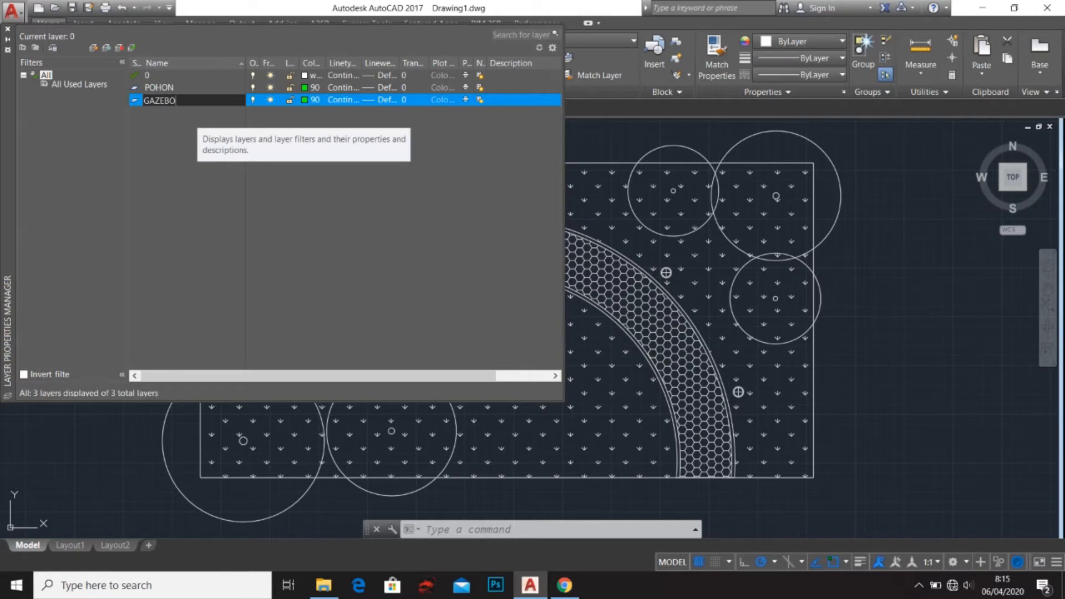
pyautogui.click(197, 116)
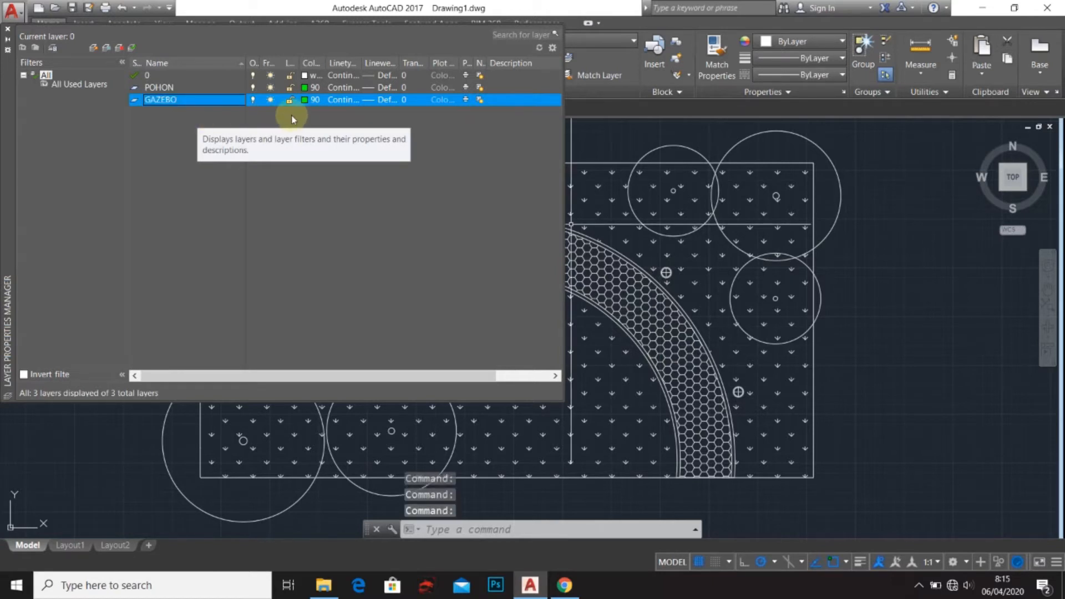
pyautogui.click(306, 104)
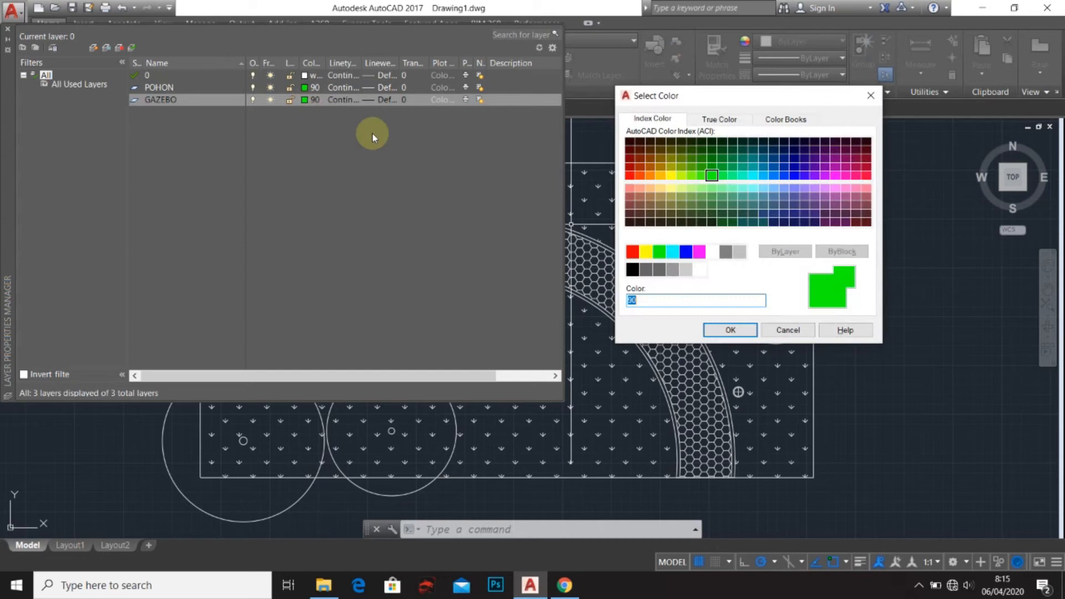
pyautogui.click(661, 175)
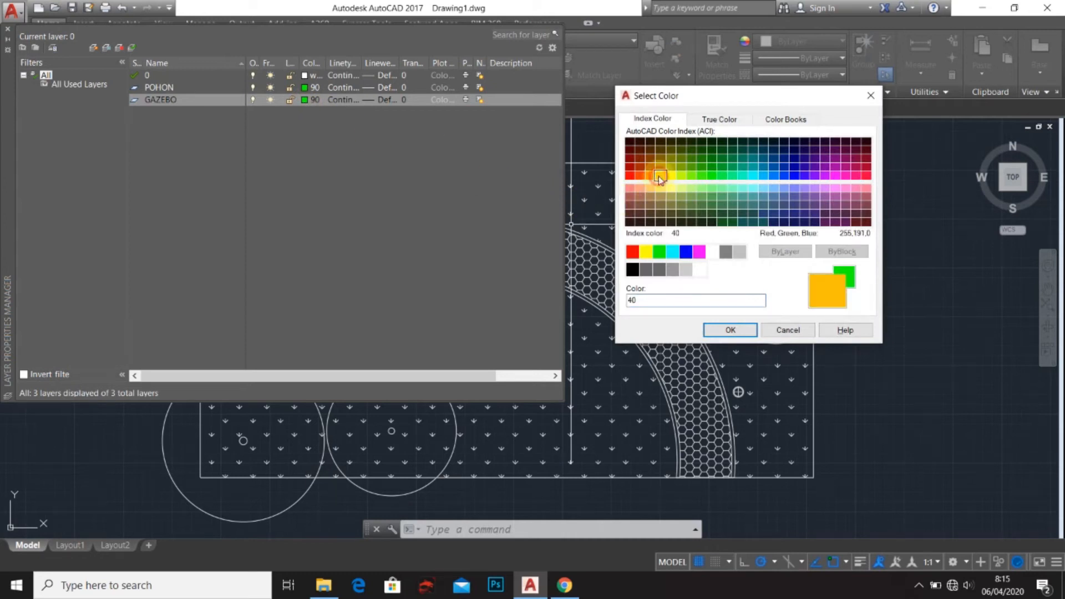
pyautogui.click(747, 330)
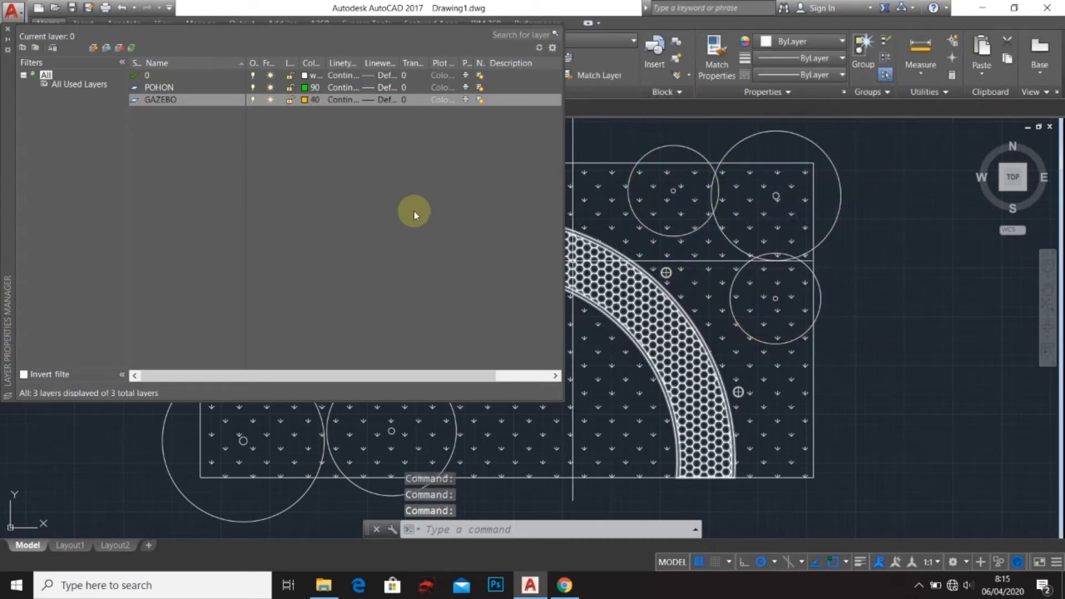
# Add a new layer named LAMPU TAMAN and set its color to yellow, index 50
pyautogui.click(98, 54)
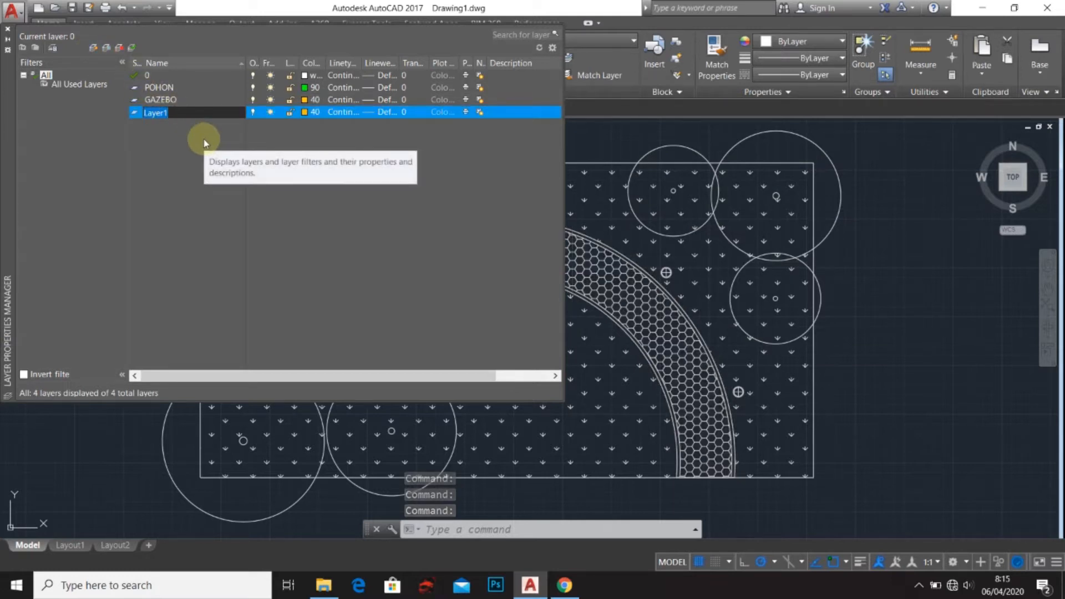
pyautogui.write('LAMPU TAMAN')
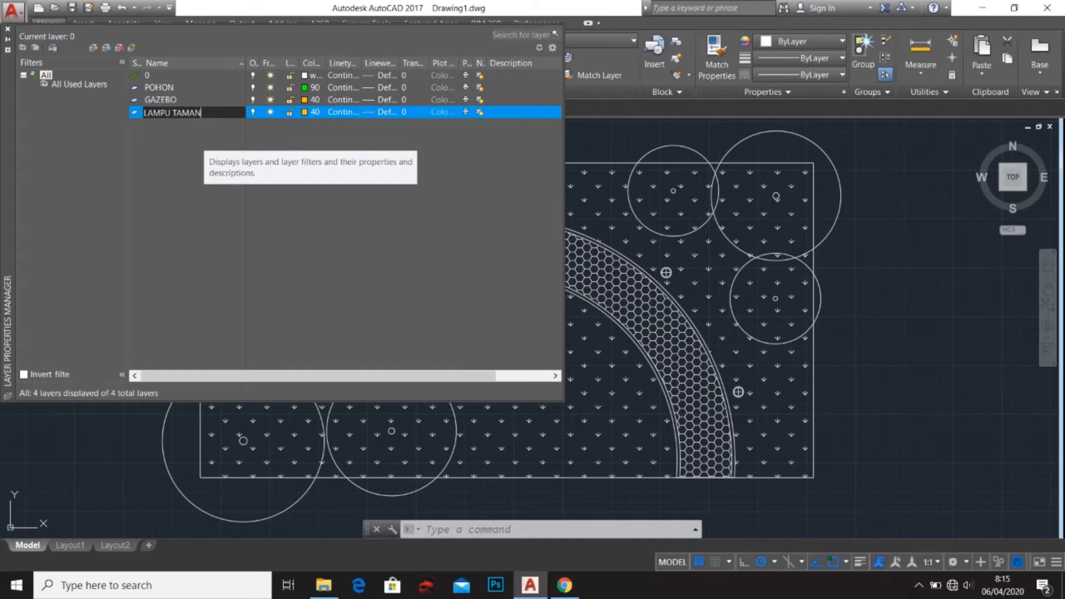
pyautogui.press('Return')
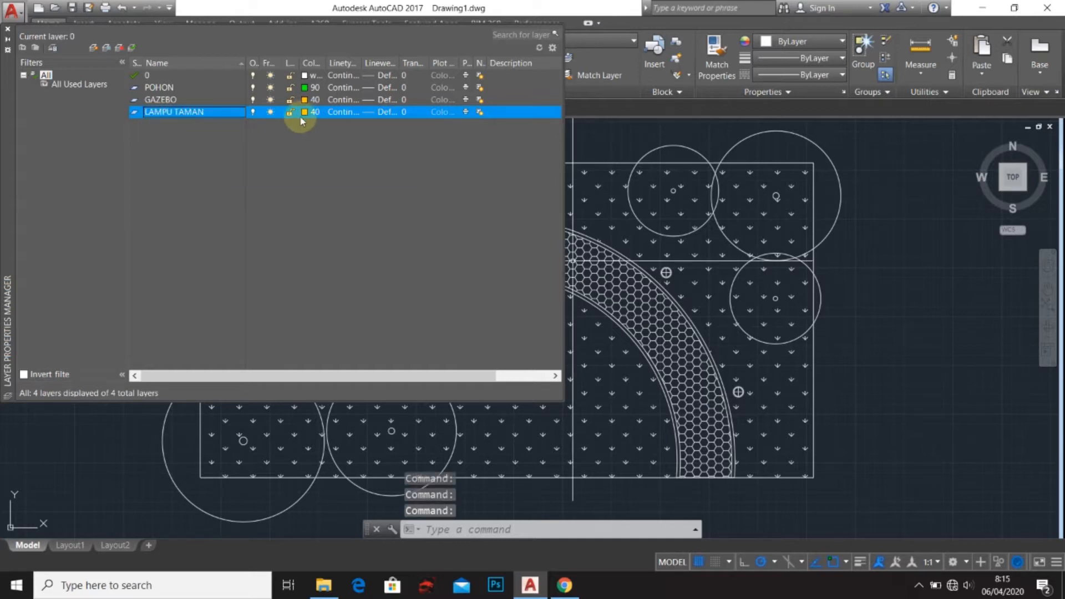
pyautogui.click(304, 111)
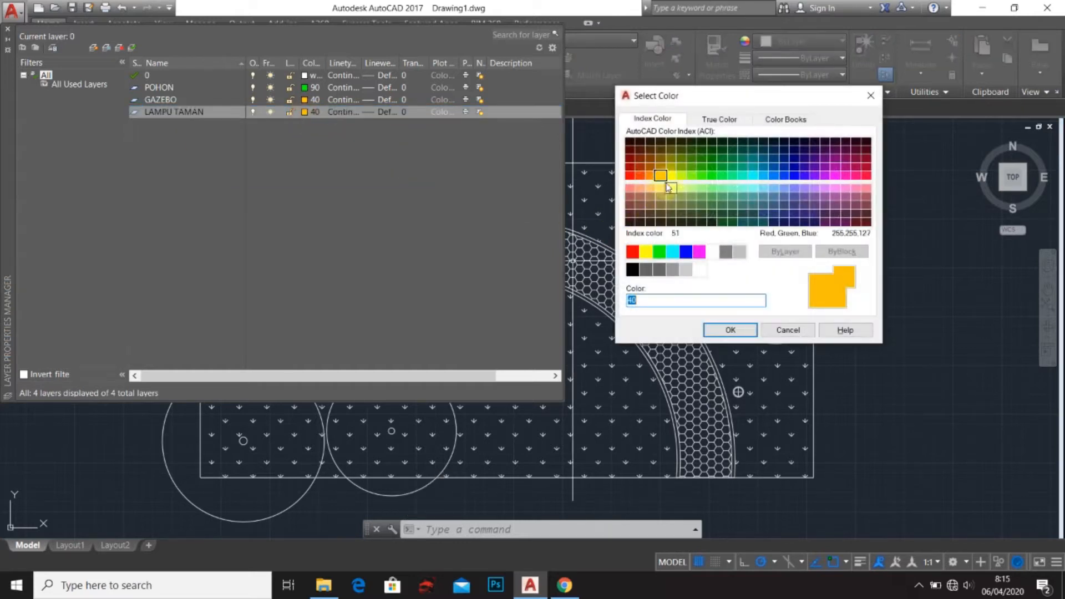
pyautogui.click(681, 175)
pyautogui.click(670, 176)
pyautogui.click(736, 302)
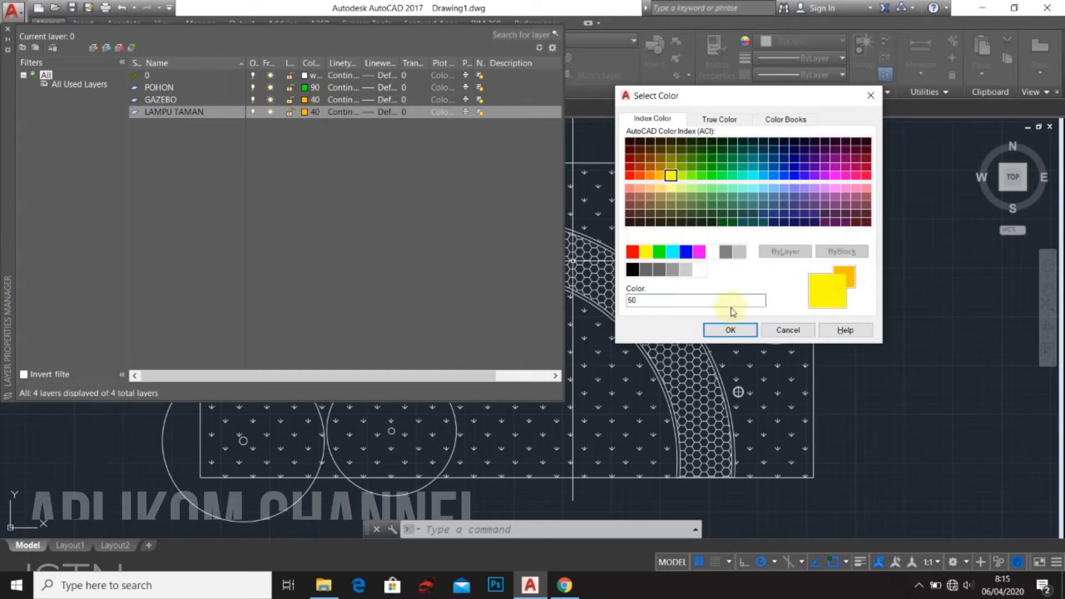
pyautogui.click(730, 330)
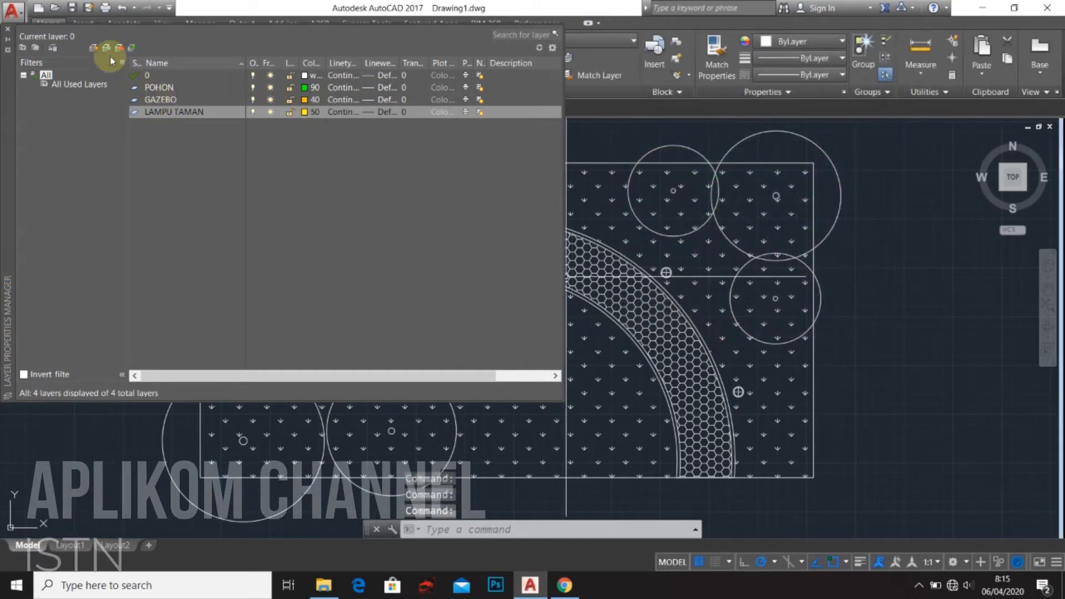
# Add a new layer named TROTOAR and set its color to light gray, index 254
pyautogui.click(93, 47)
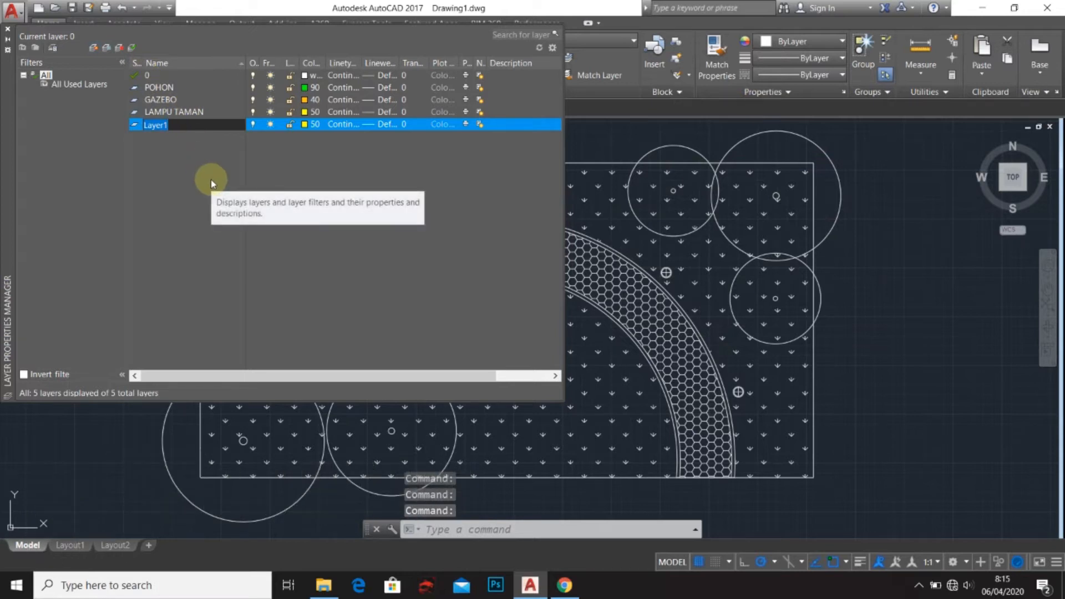
pyautogui.write('TR')
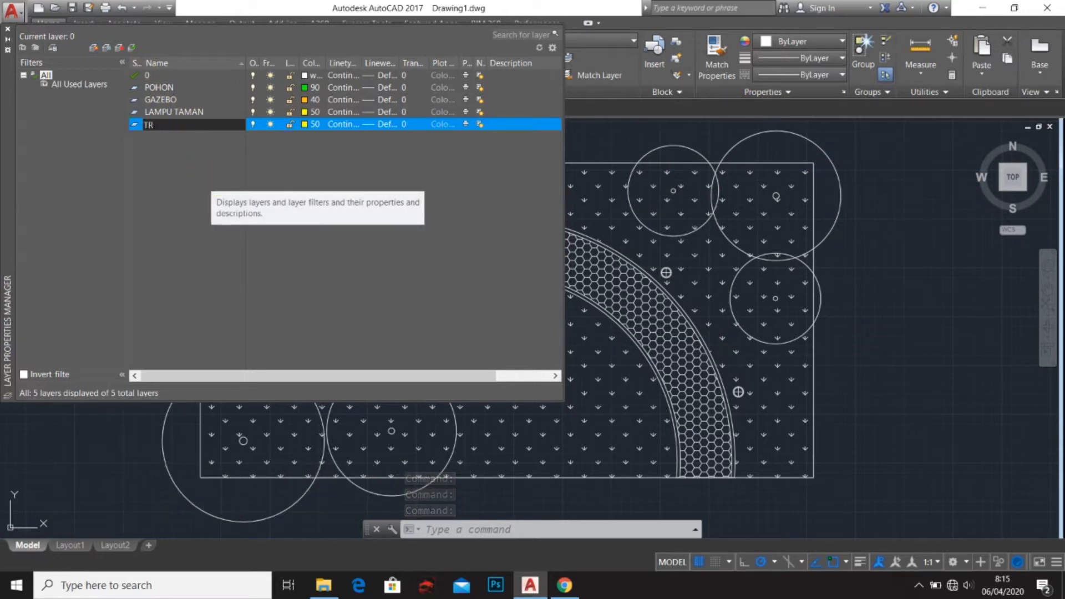
pyautogui.write('OTOAR')
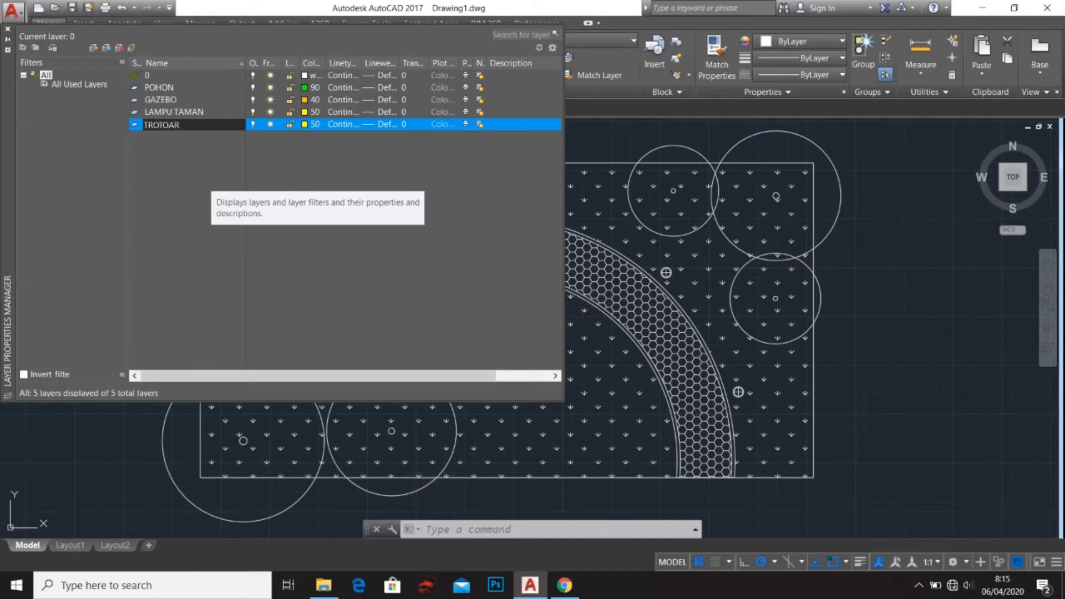
pyautogui.press('Return')
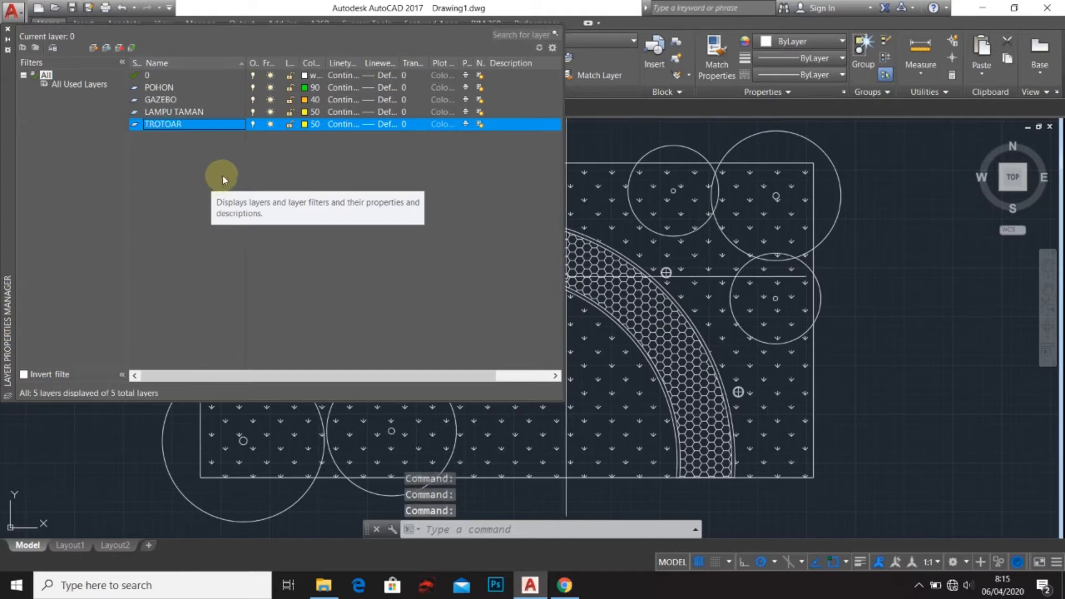
pyautogui.click(305, 125)
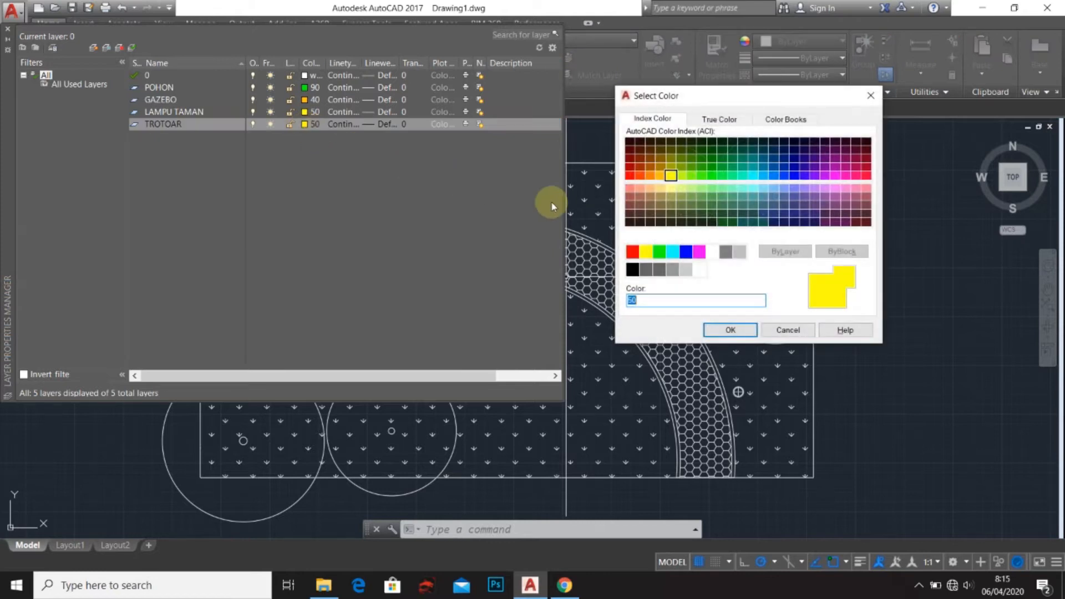
pyautogui.click(686, 270)
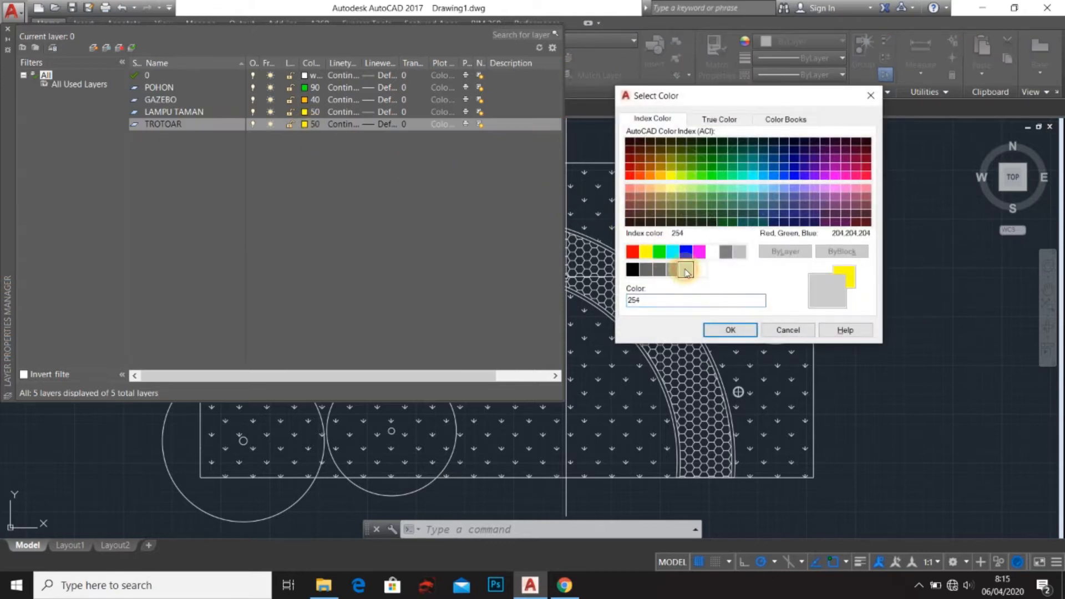
pyautogui.click(730, 329)
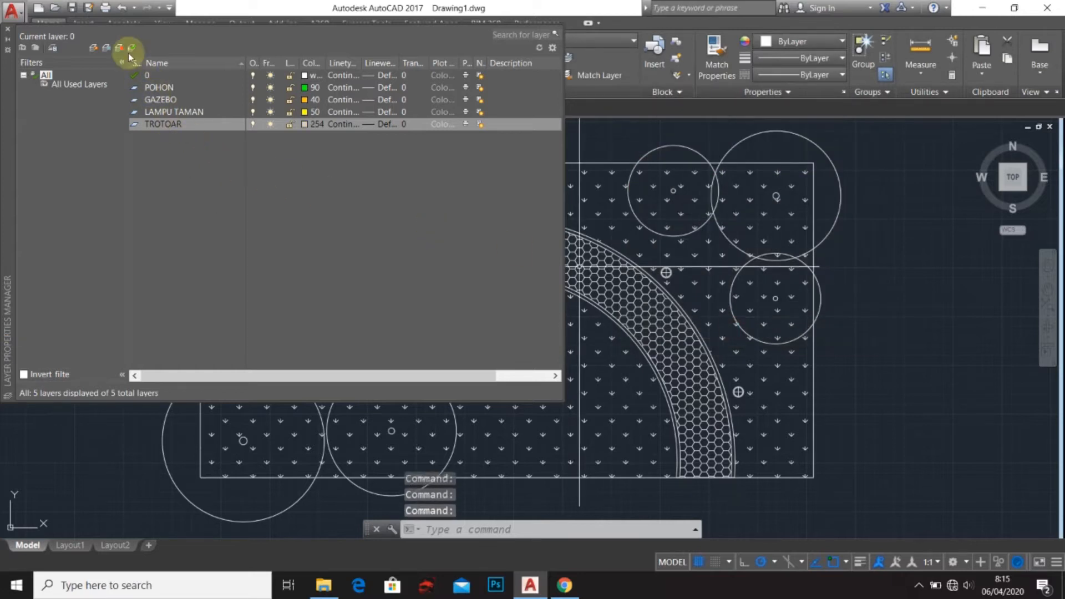
# Add a new layer named RUMPUT below TROTOAR in the layer properties
pyautogui.click(92, 50)
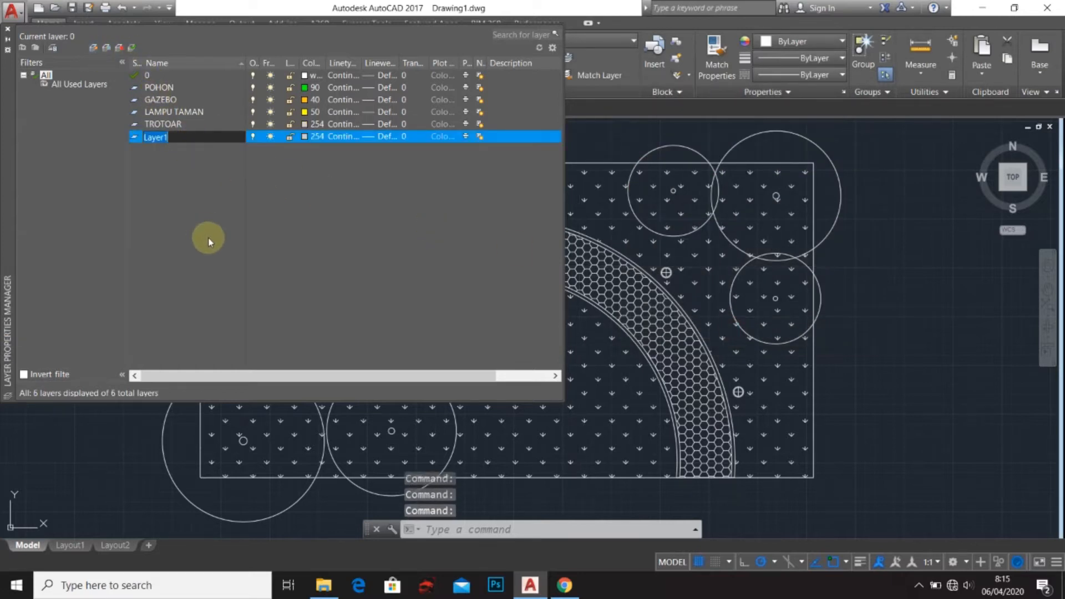
pyautogui.write('RUMPUT')
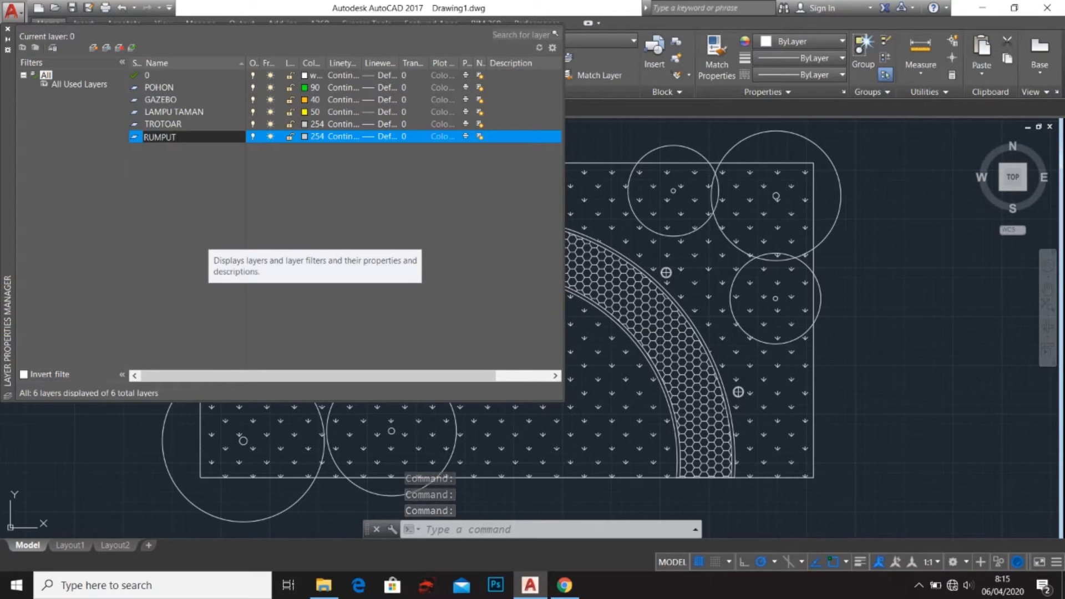
pyautogui.press('Return')
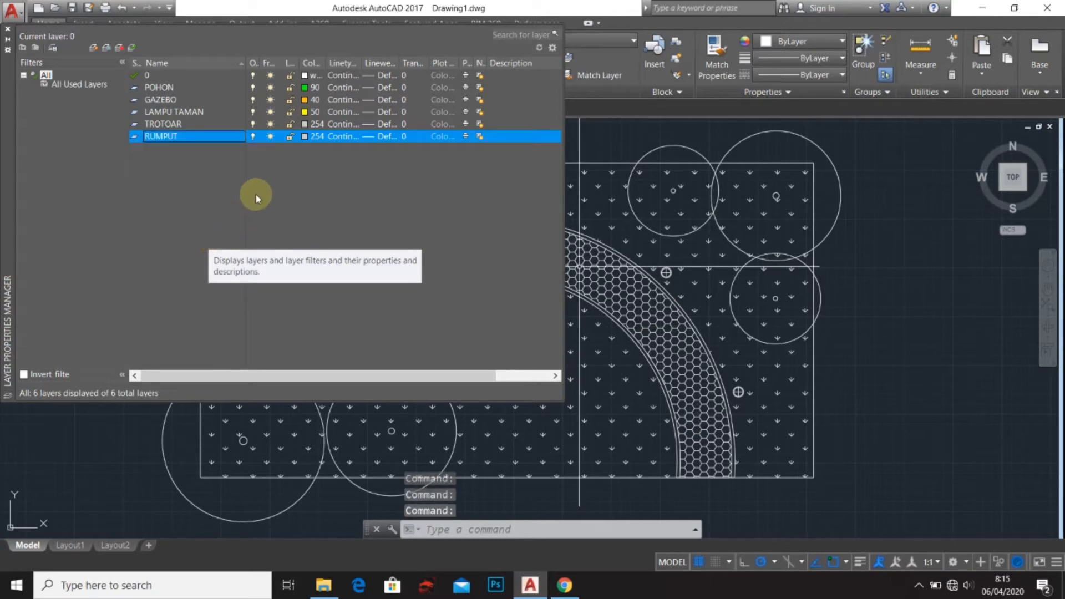
pyautogui.click(305, 138)
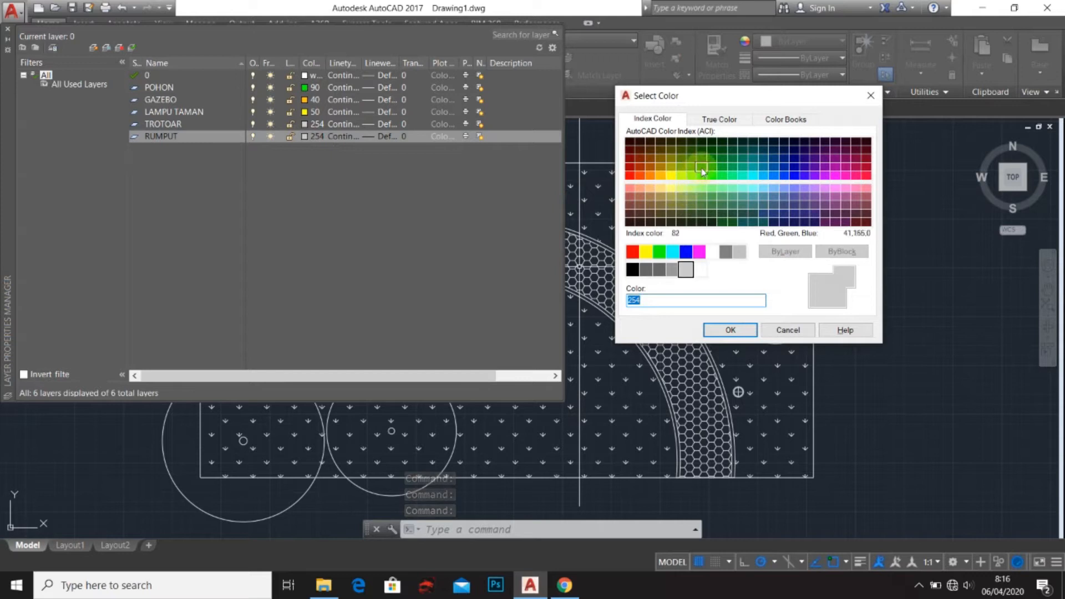
pyautogui.click(701, 167)
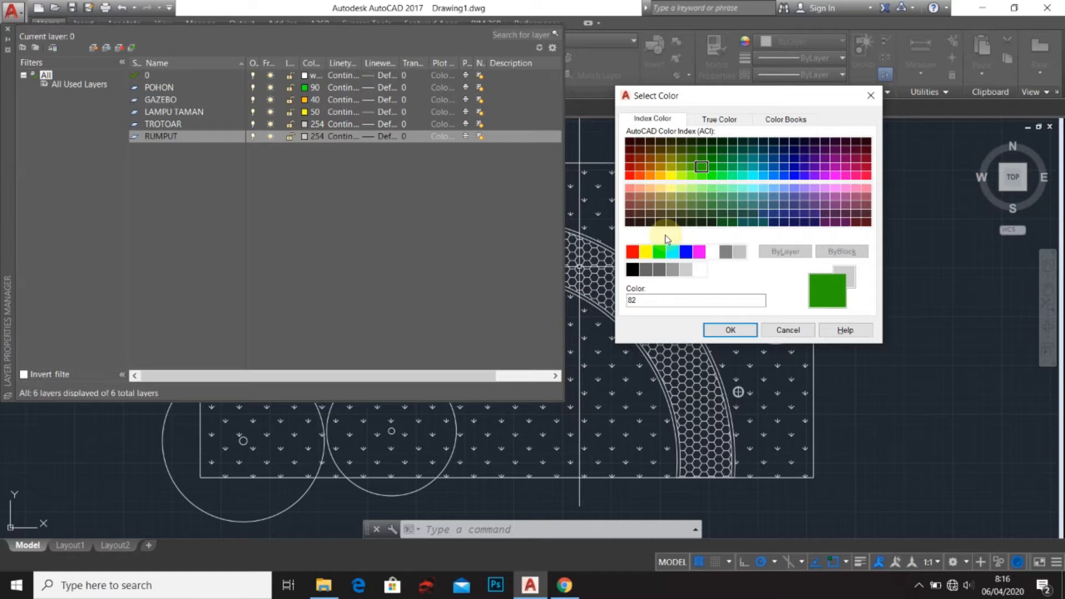
pyautogui.click(720, 120)
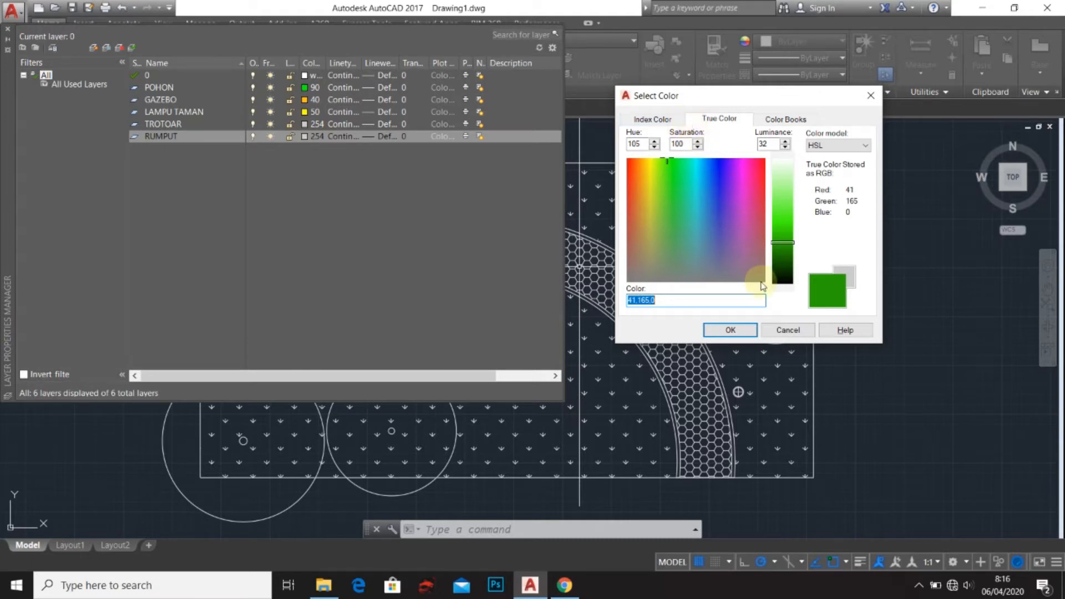
pyautogui.click(788, 330)
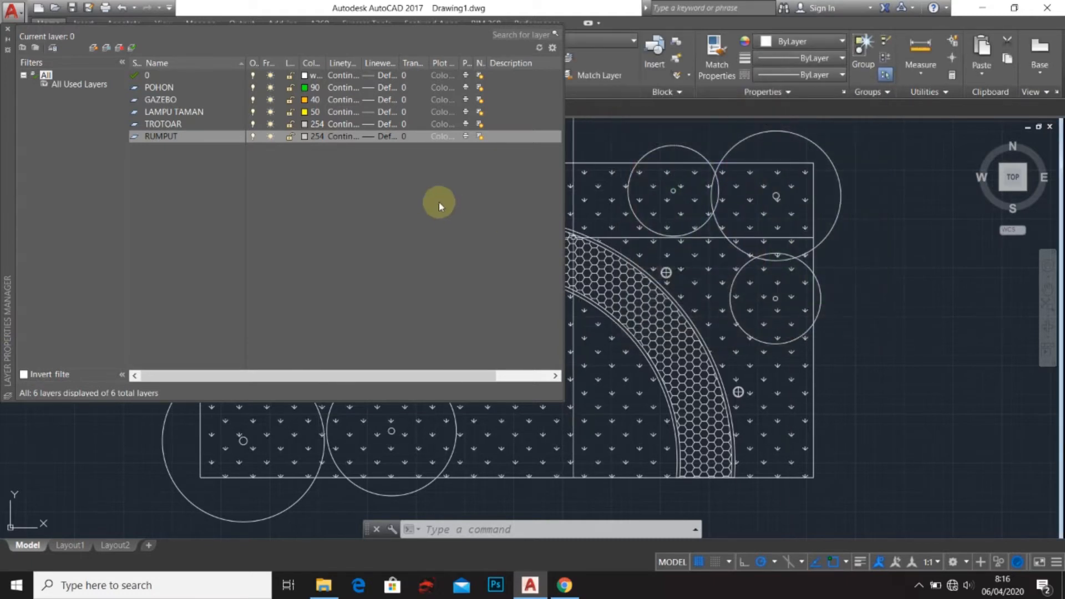
# Set the RUMPUT layer's color to dark green, index 72, and close the layer properties
pyautogui.click(305, 137)
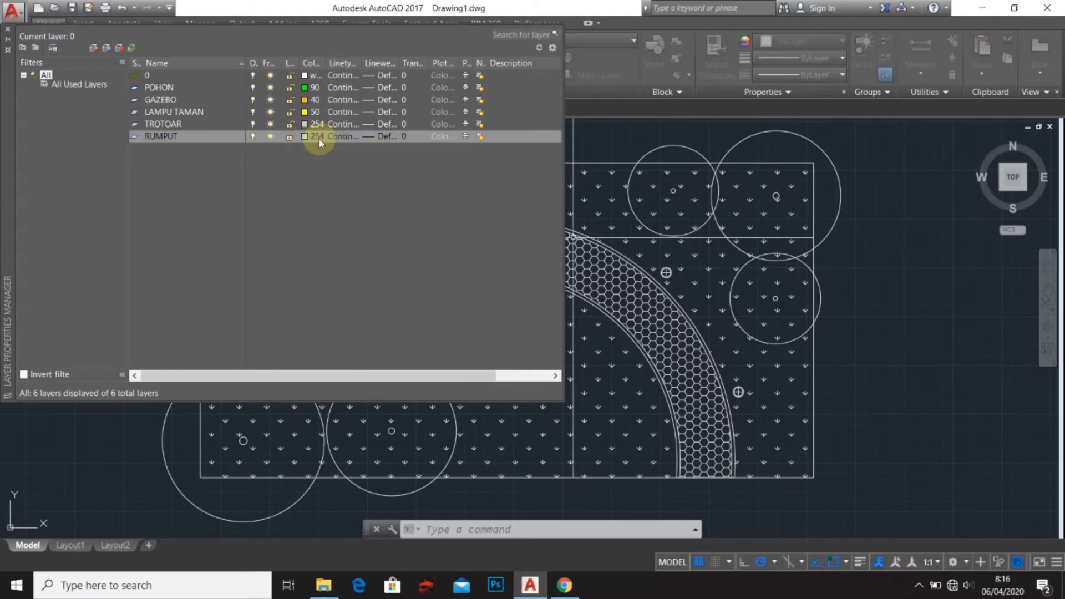
pyautogui.click(692, 168)
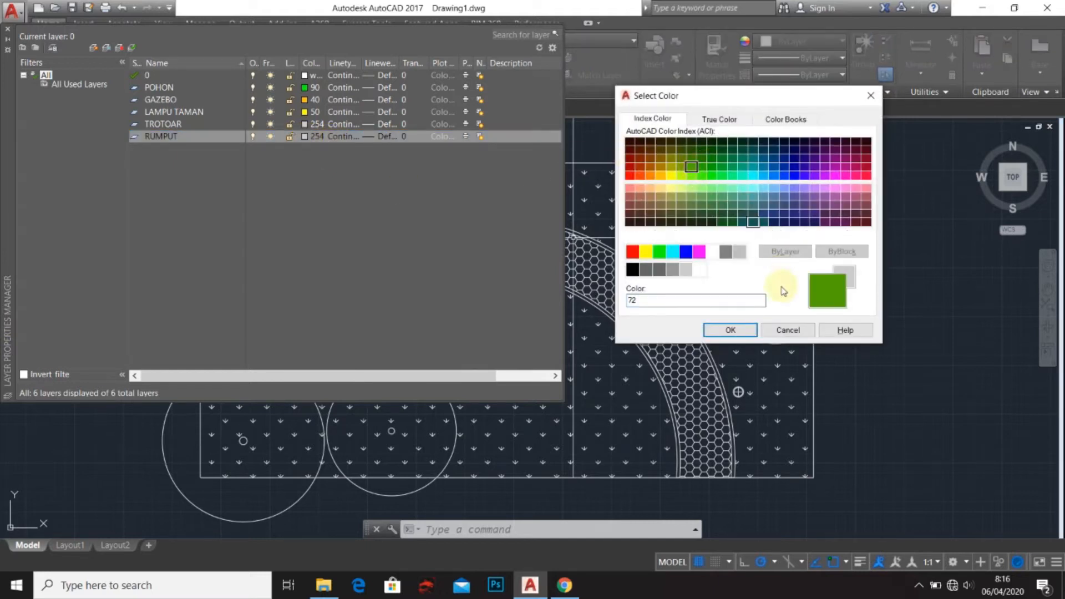
pyautogui.click(742, 330)
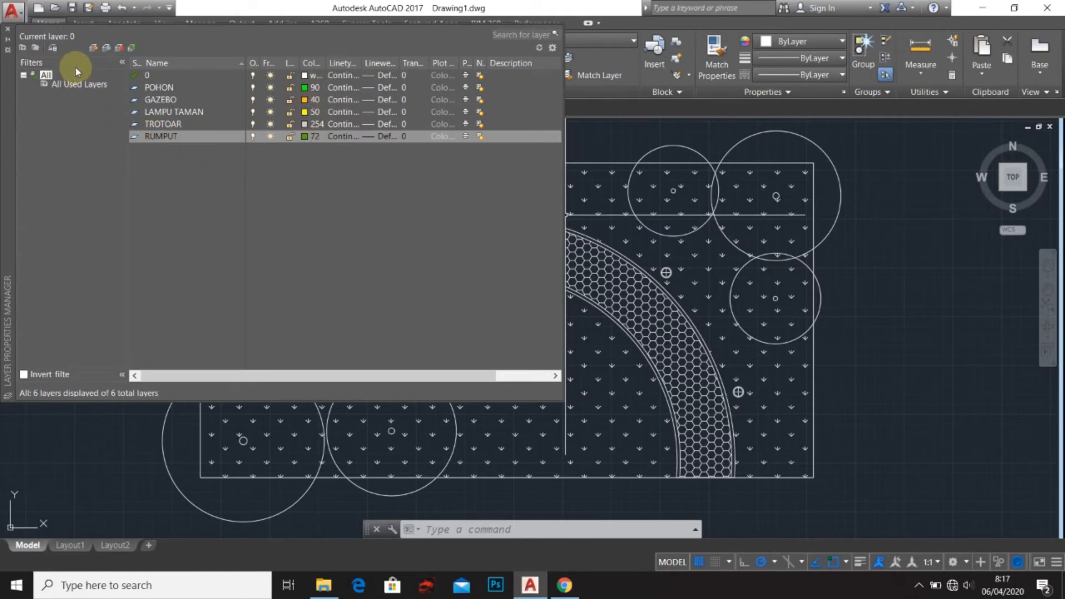
pyautogui.click(7, 32)
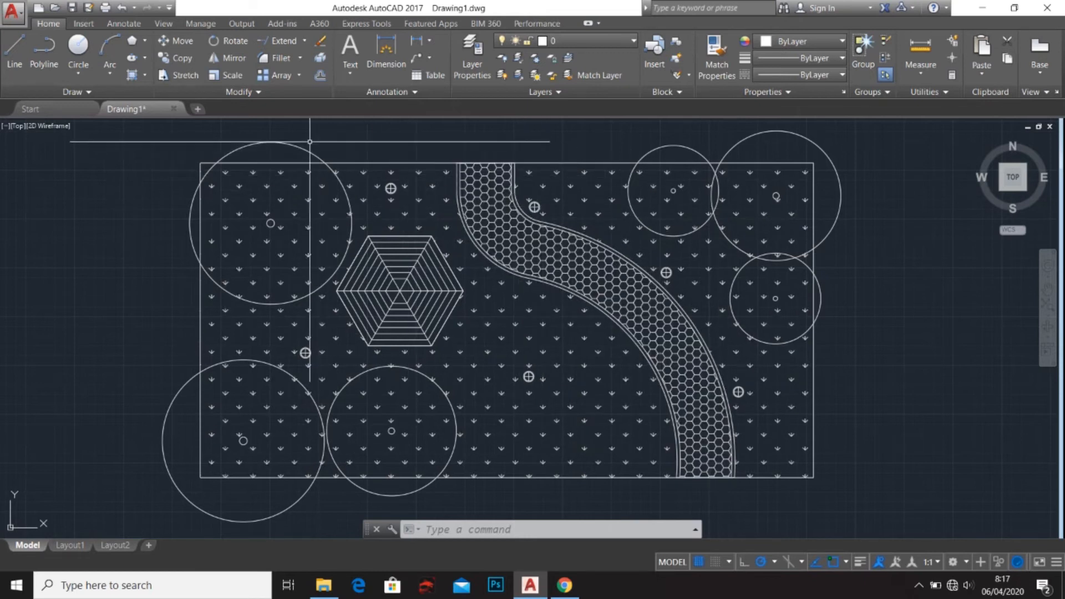
# Assign all six tree circles in the garden plan to the POHON layer, and check the layer of the upper-right tree
pyautogui.click(185, 138)
pyautogui.click(356, 308)
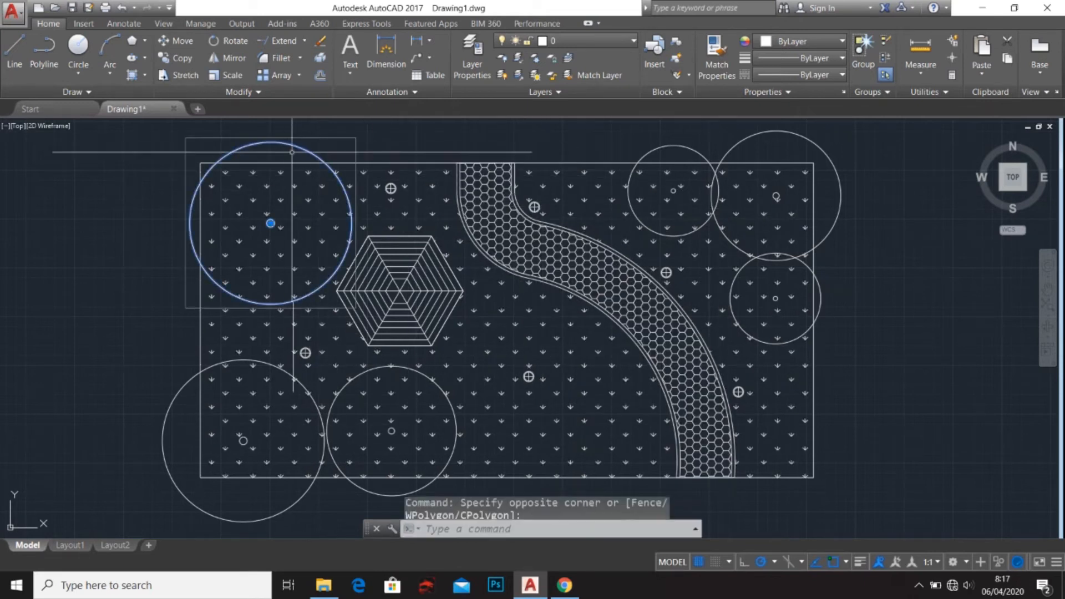
pyautogui.click(812, 135)
pyautogui.click(724, 142)
pyautogui.click(682, 142)
pyautogui.click(673, 152)
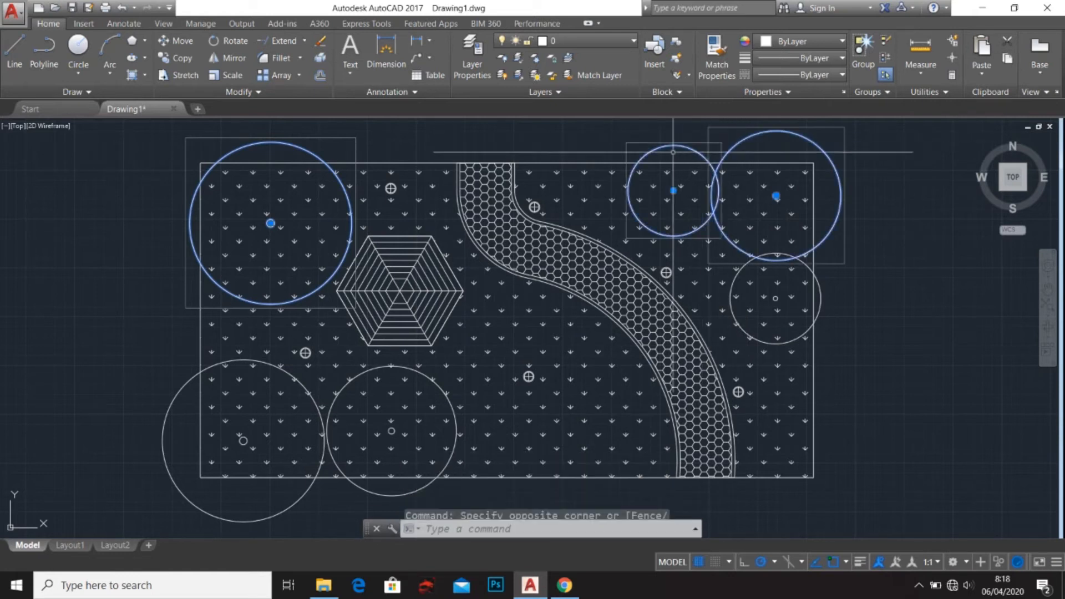
pyautogui.click(820, 287)
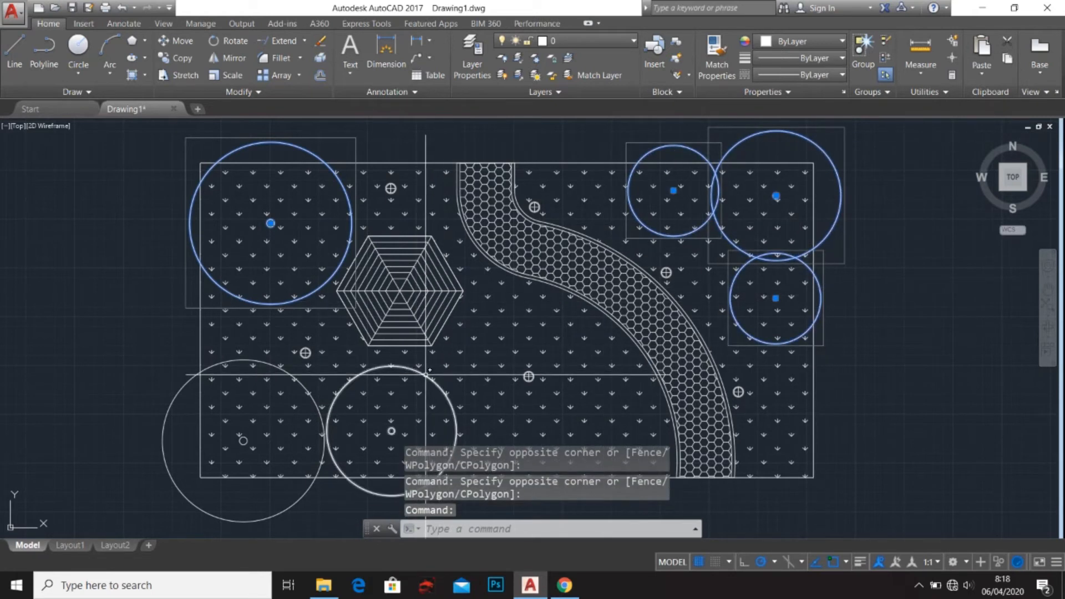
pyautogui.click(360, 375)
pyautogui.click(307, 387)
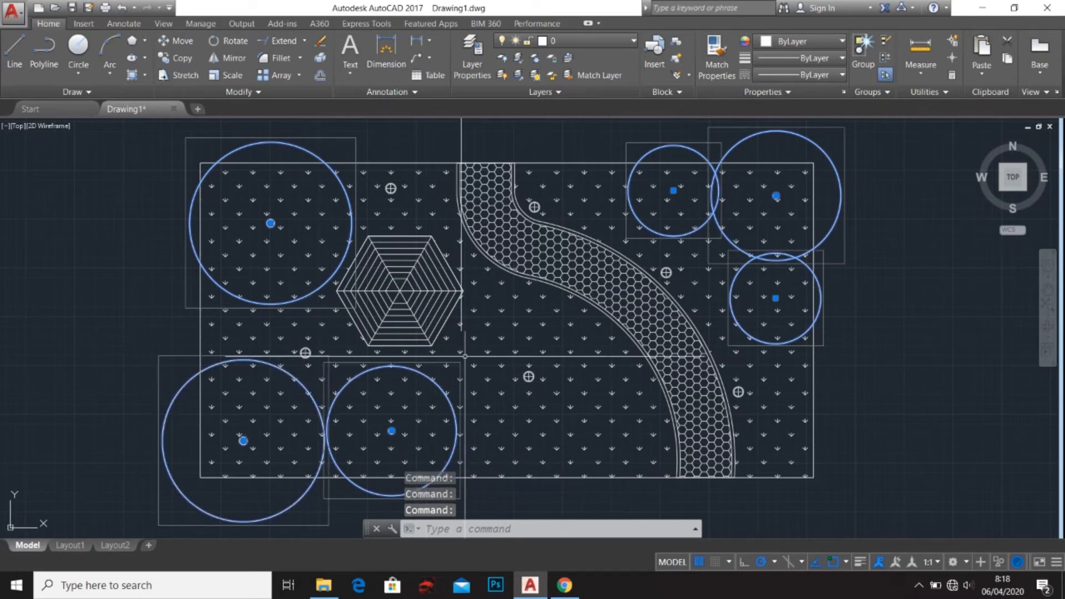
pyautogui.click(576, 42)
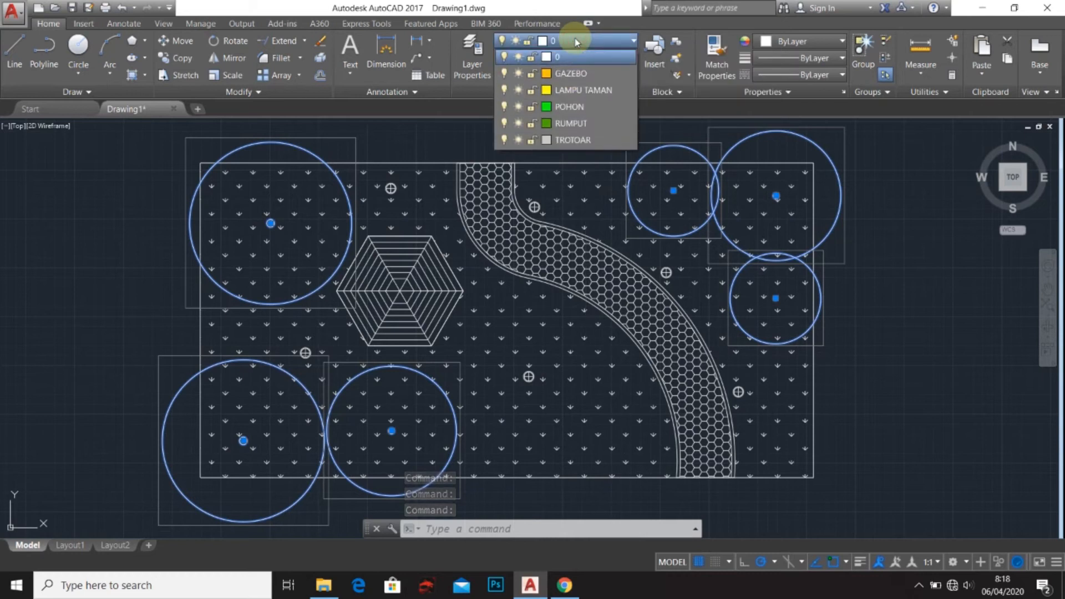
pyautogui.click(569, 108)
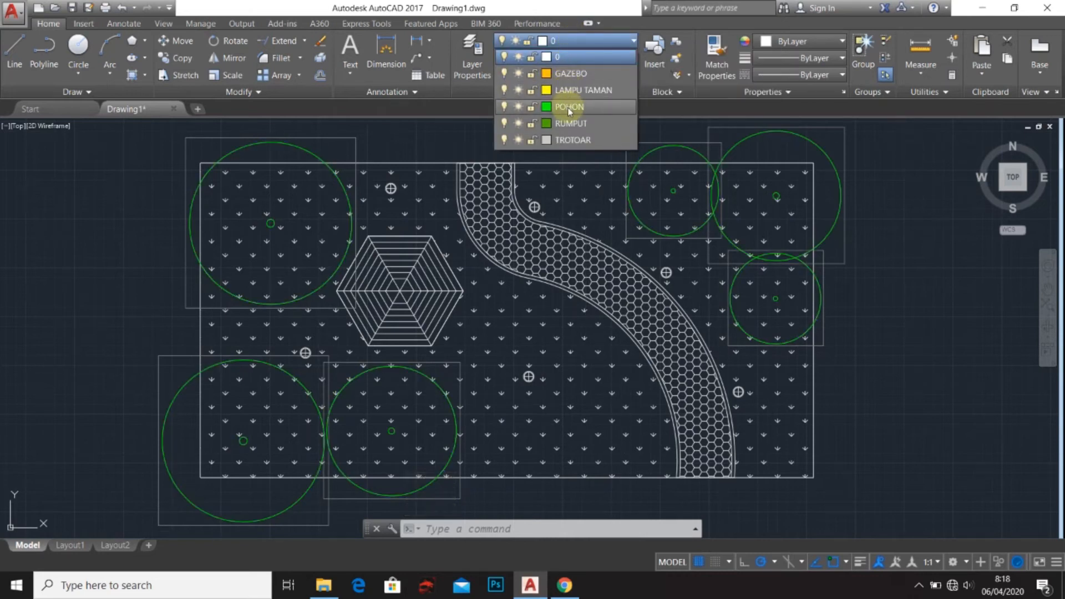
pyautogui.click(568, 107)
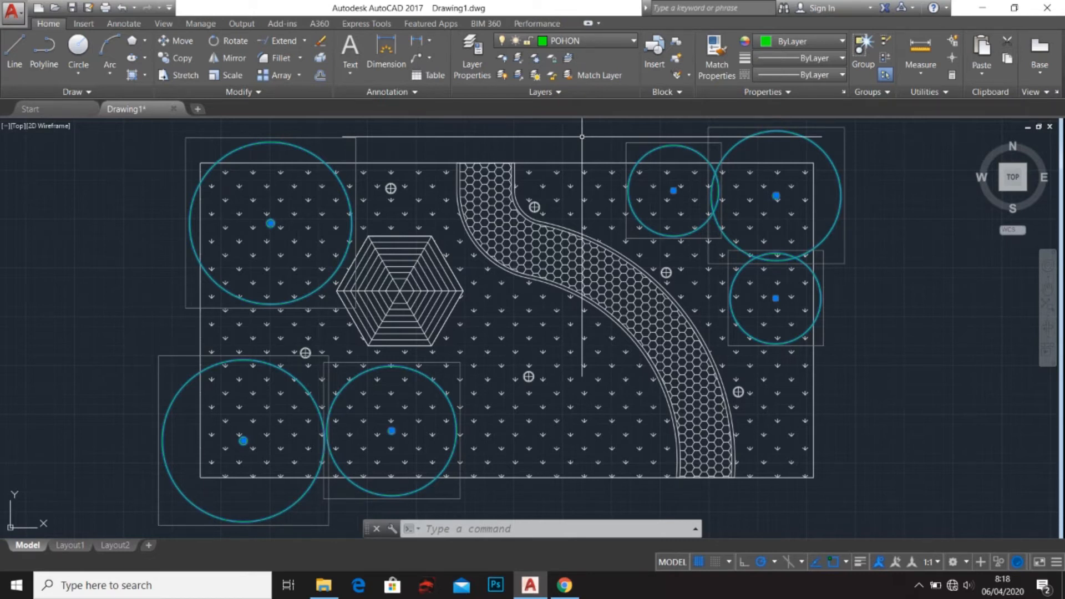
pyautogui.press('Escape')
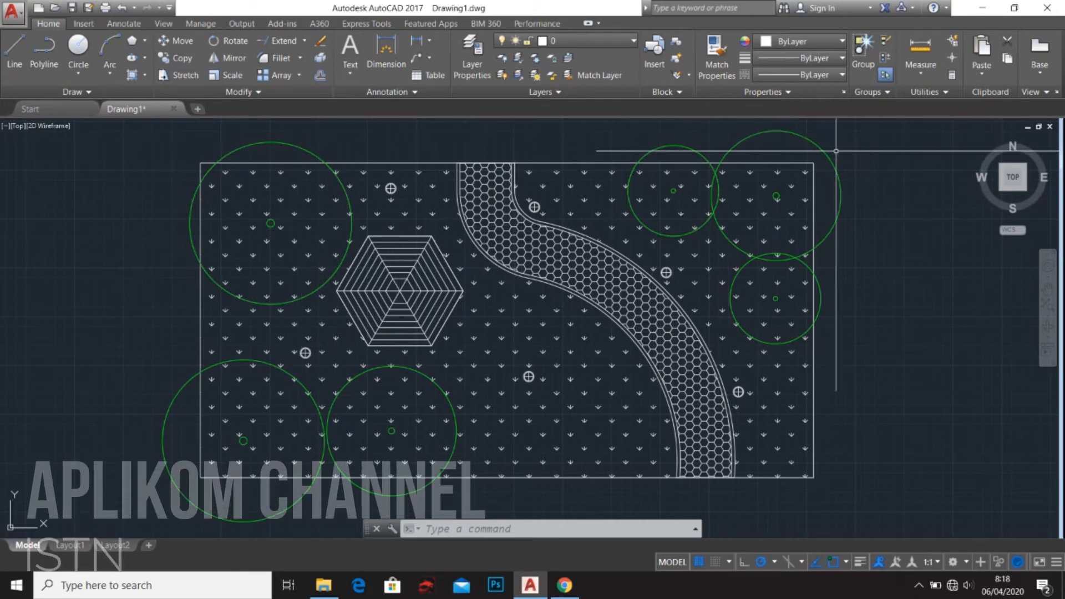
pyautogui.click(806, 136)
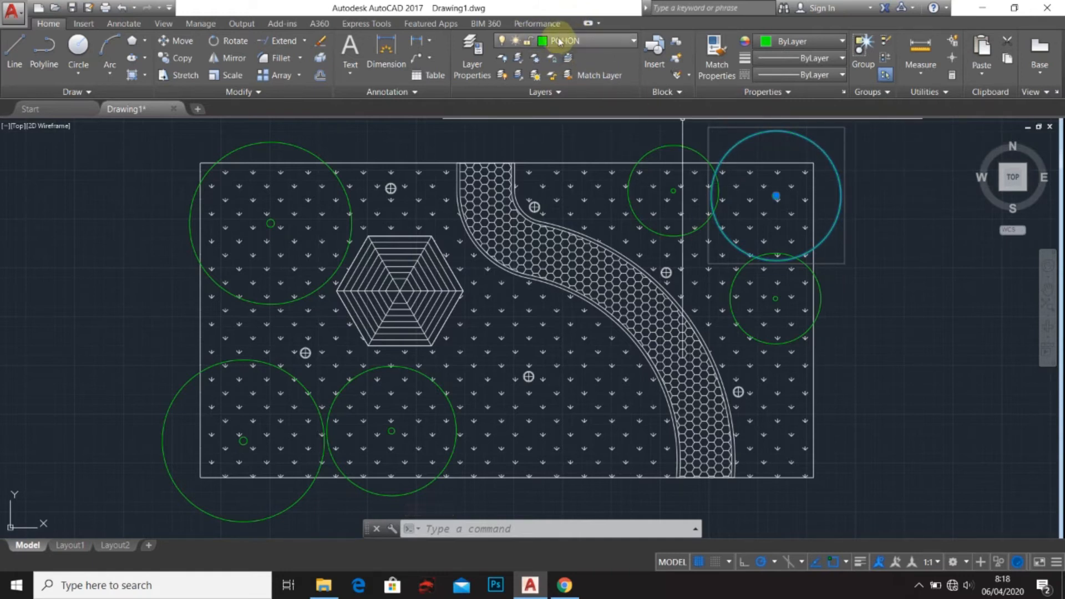
pyautogui.press('Escape')
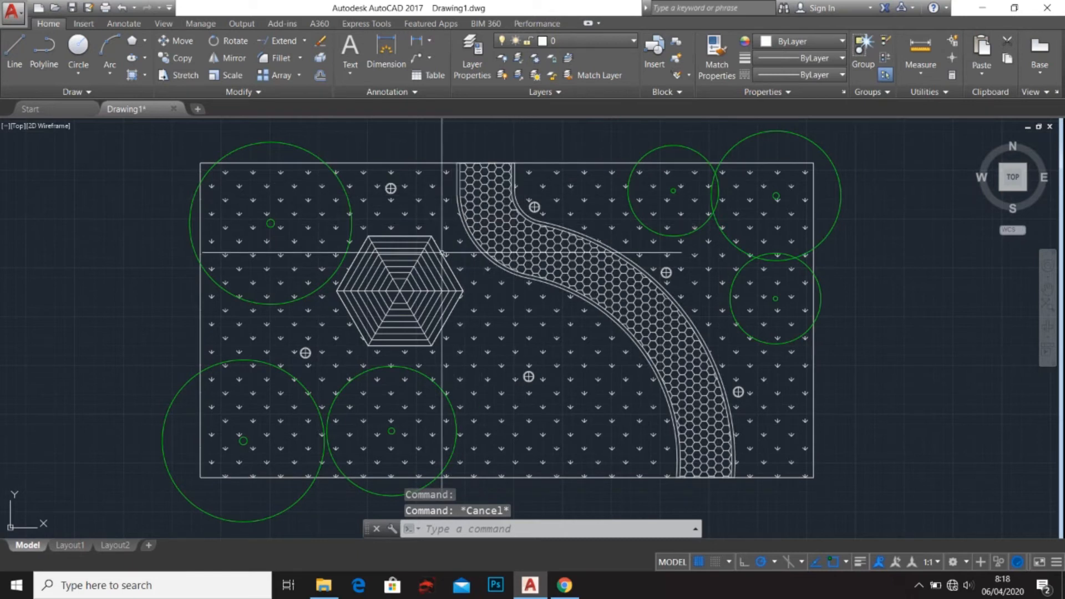
# Assign the hexagonal gazebo to the GAZEBO layer and clear the selection
pyautogui.click(426, 263)
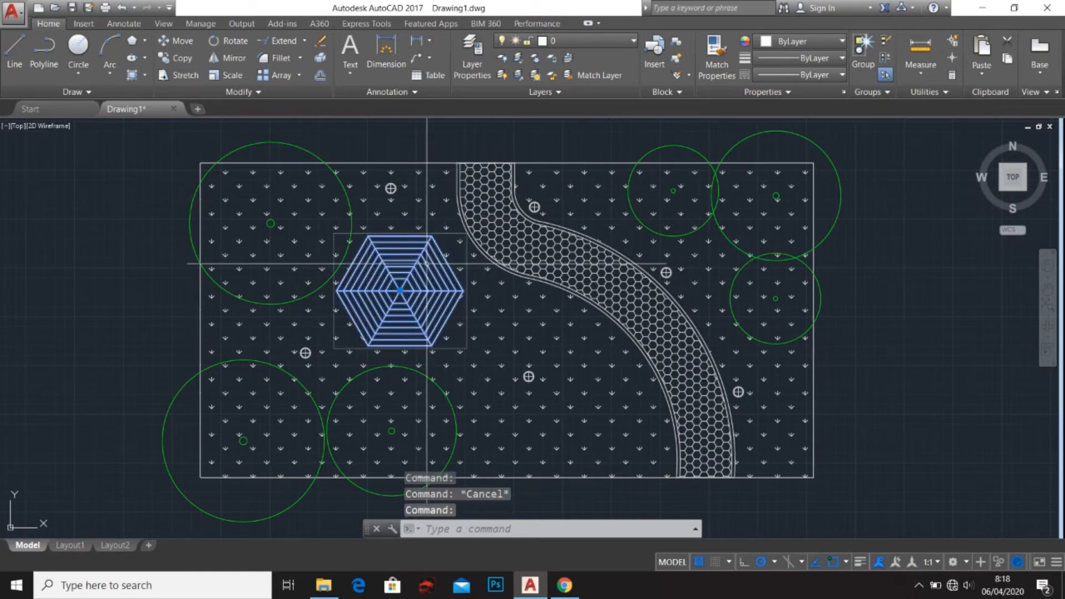
pyautogui.click(566, 41)
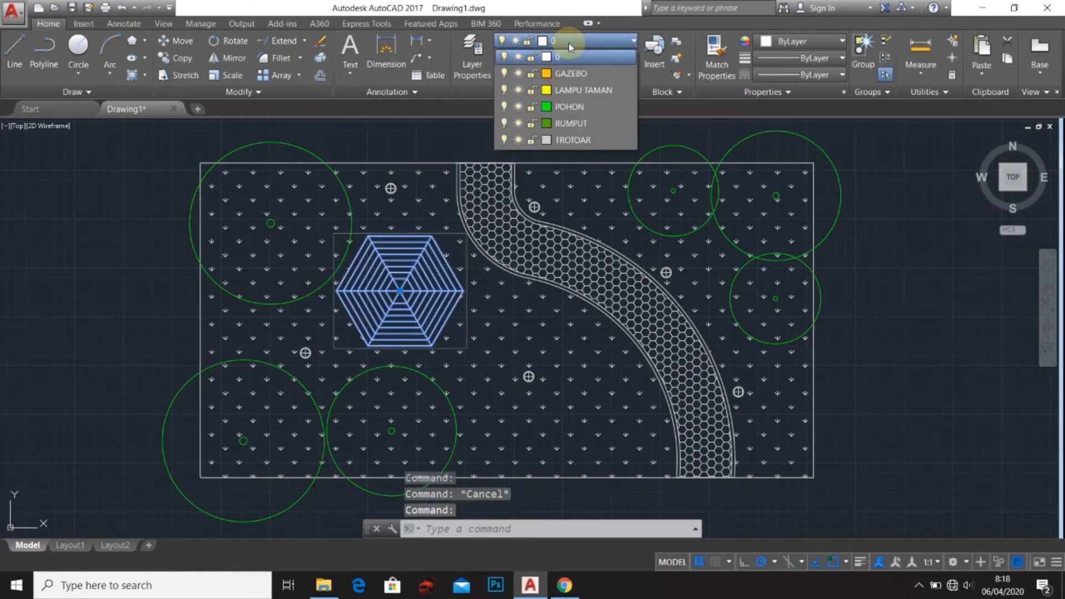
pyautogui.click(572, 74)
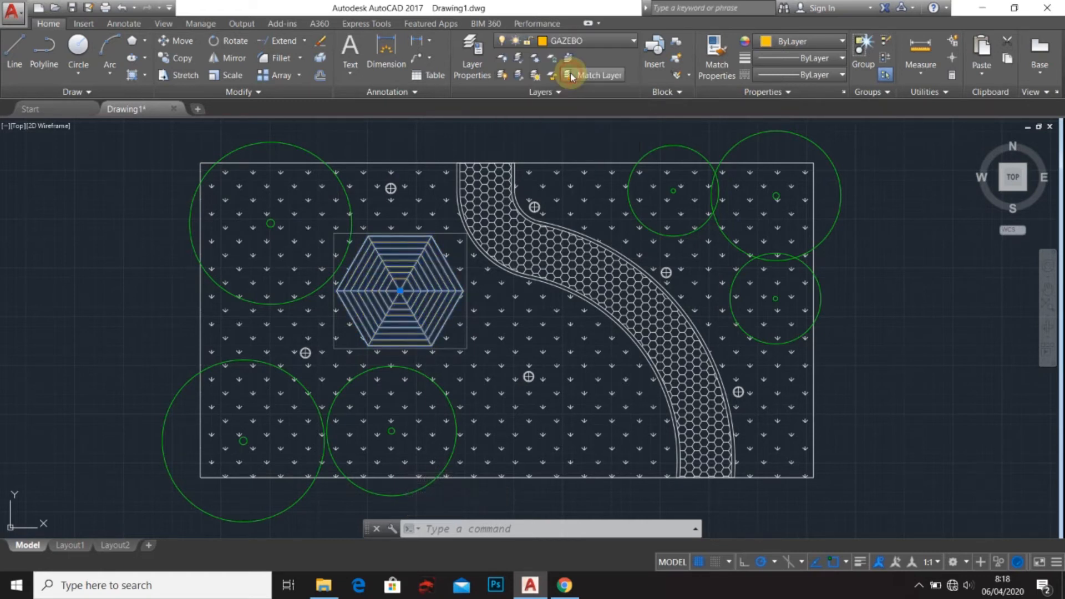
pyautogui.press('Escape')
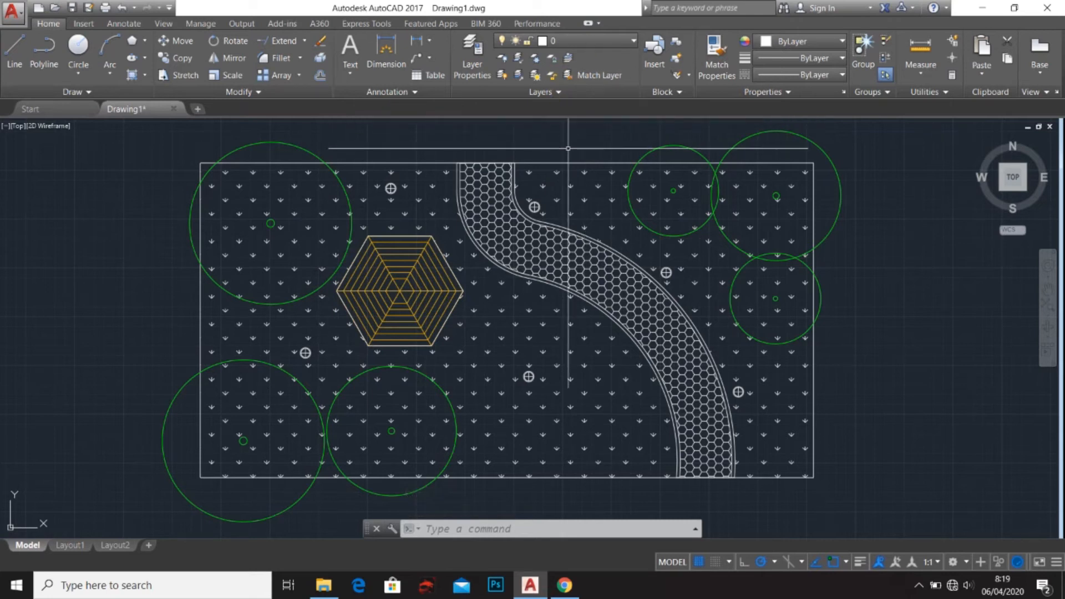
# Assign the curved, honeycomb-hatched sidewalk to the TROTOAR layer and clear the selection
pyautogui.click(477, 189)
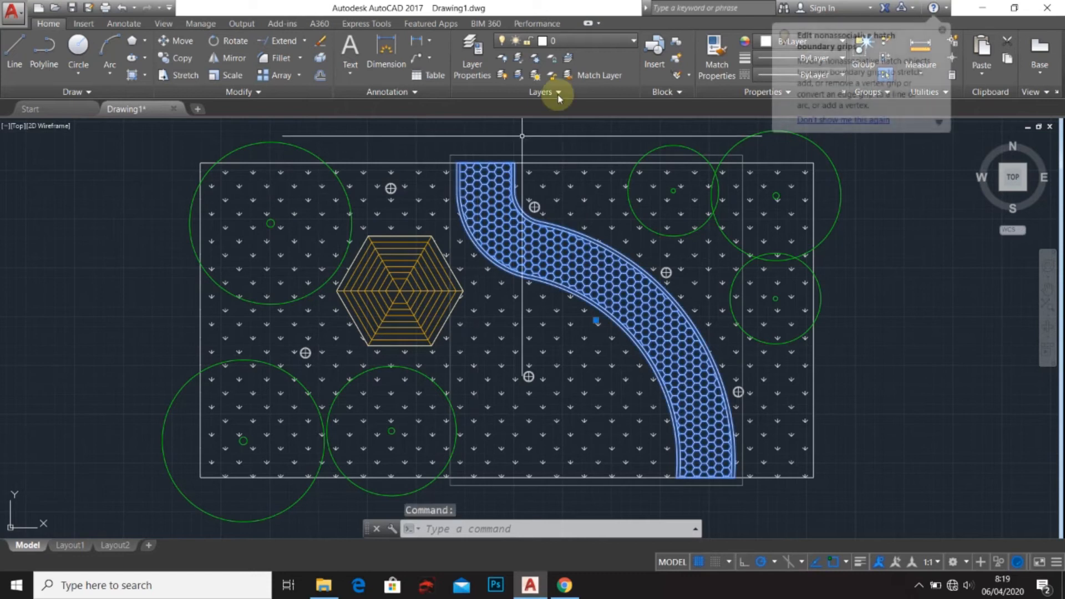
pyautogui.click(581, 39)
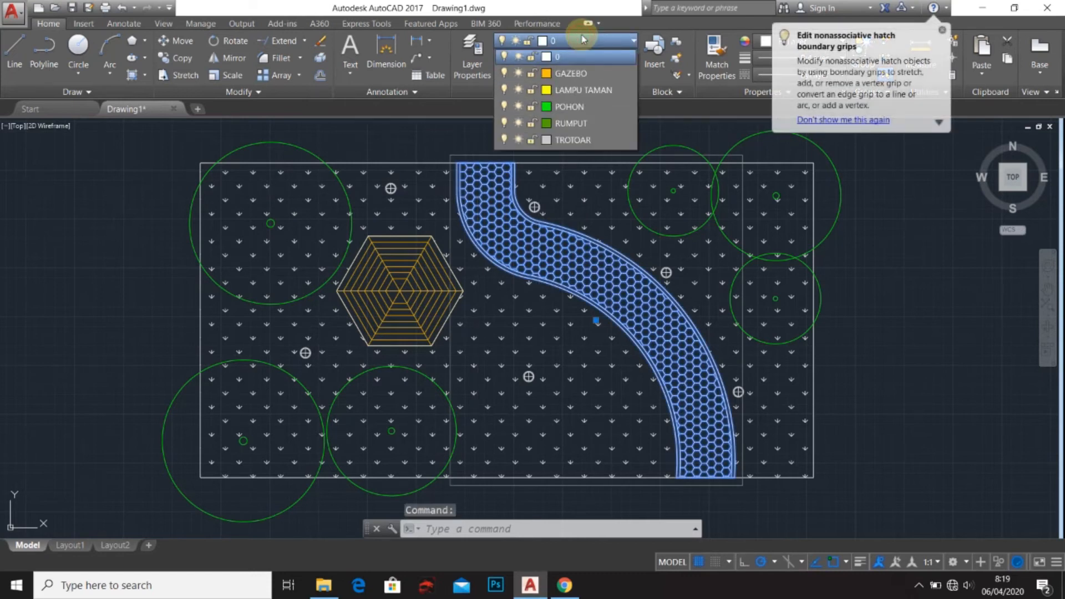
pyautogui.click(573, 140)
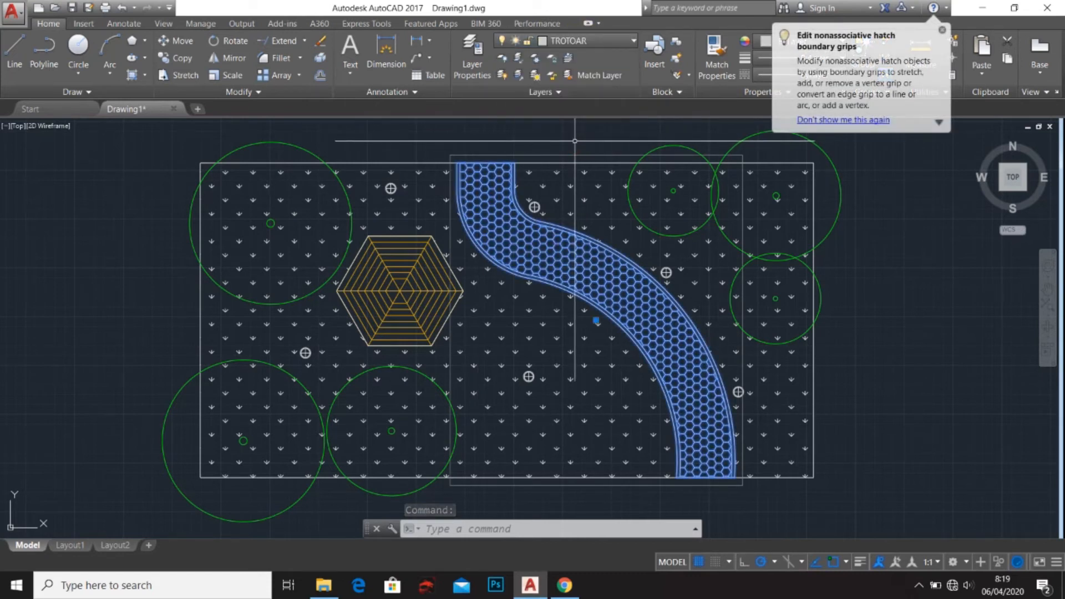
pyautogui.press('Escape')
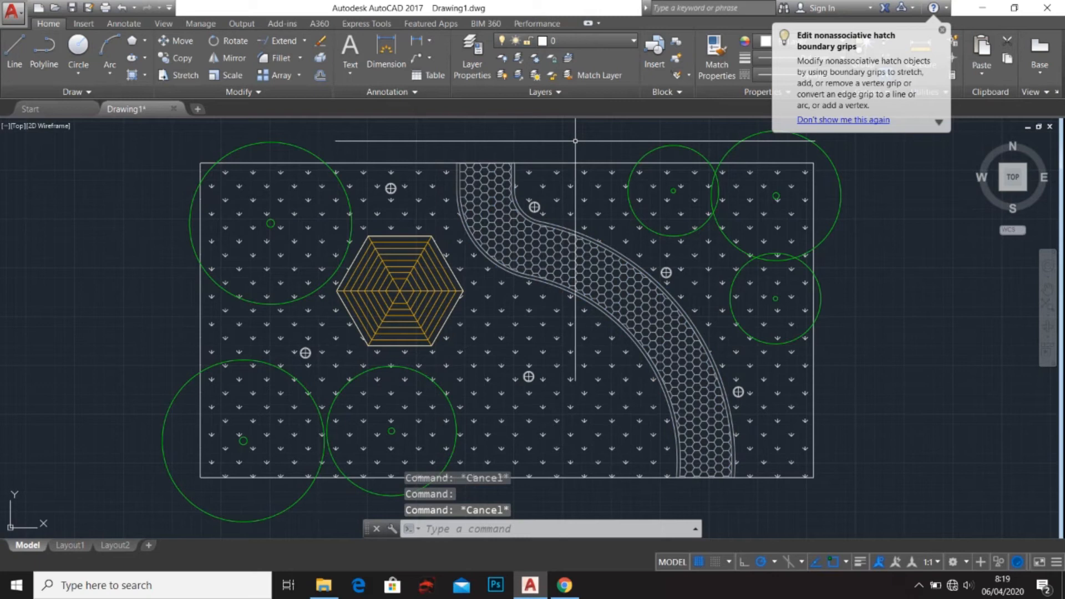
# Assign all six garden lamp symbols to the LAMPU TAMAN layer and clear the selection
pyautogui.click(535, 207)
pyautogui.click(390, 188)
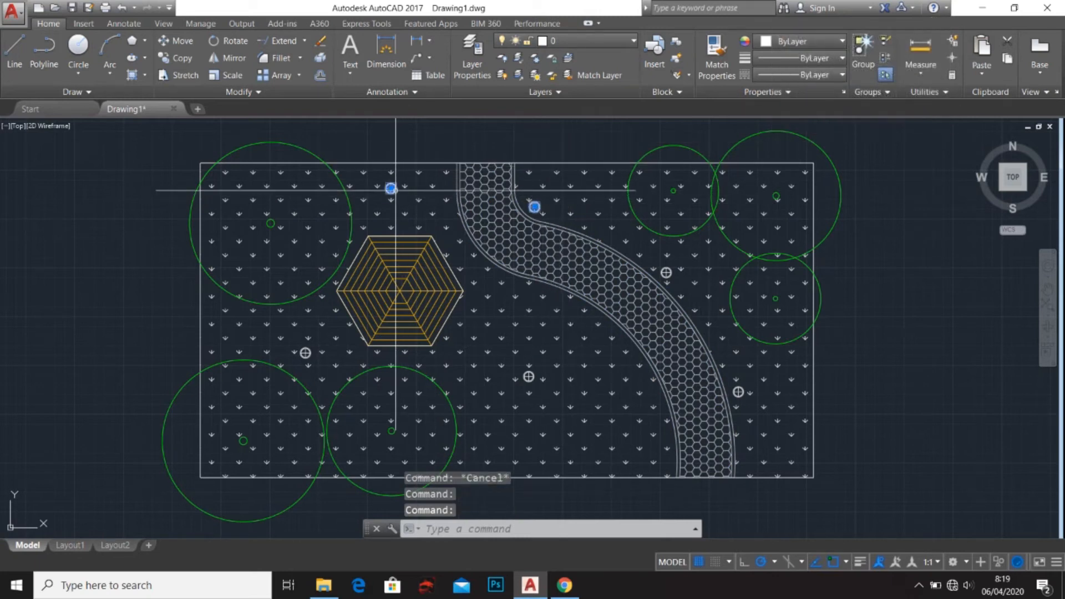
pyautogui.click(305, 353)
pyautogui.click(529, 376)
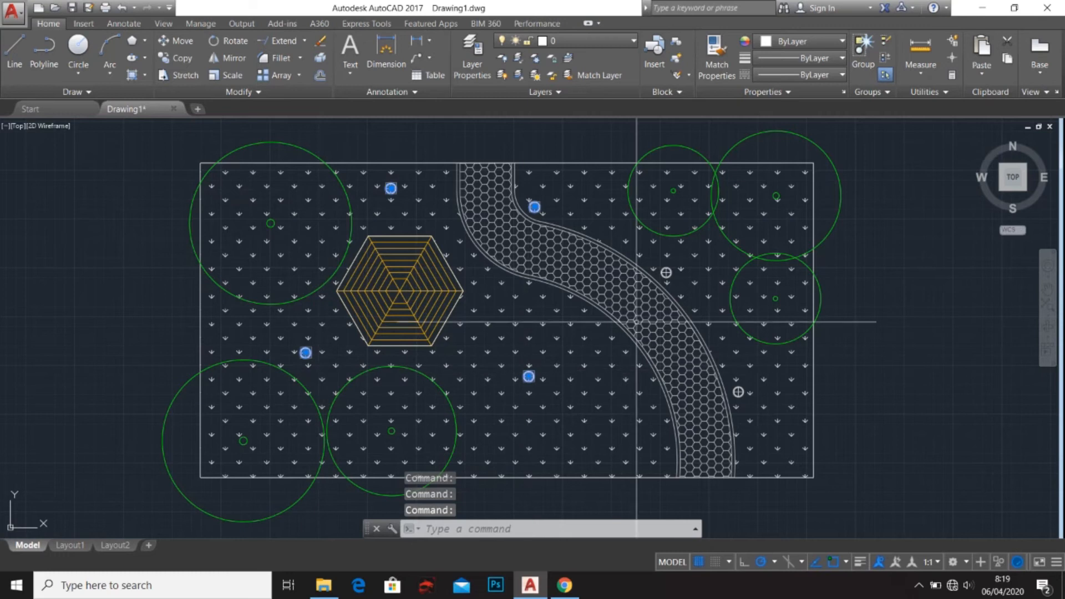
pyautogui.click(666, 272)
pyautogui.click(739, 392)
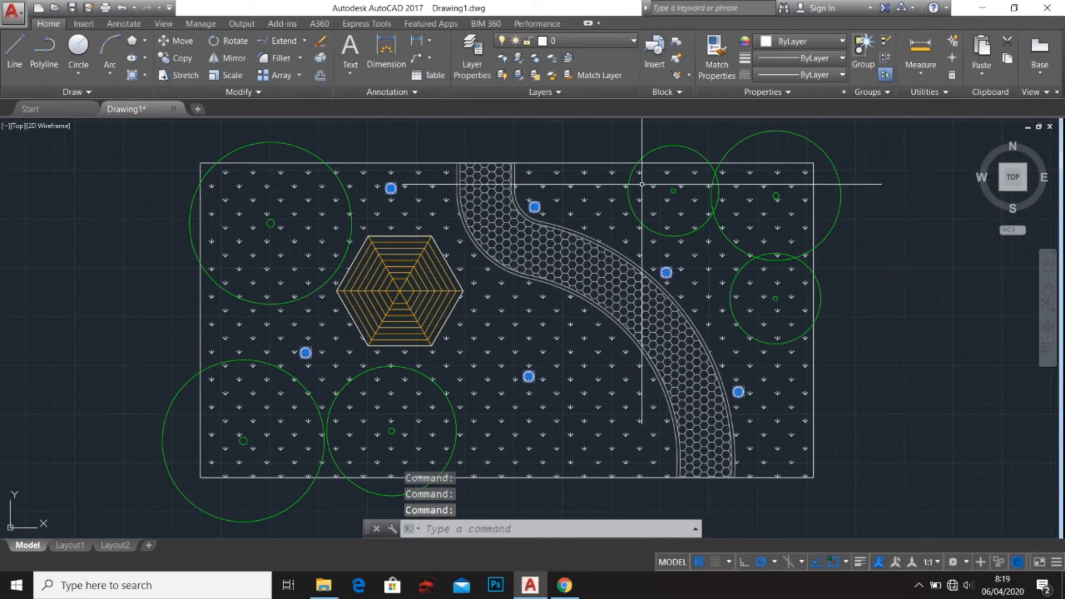
pyautogui.click(566, 44)
pyautogui.click(568, 91)
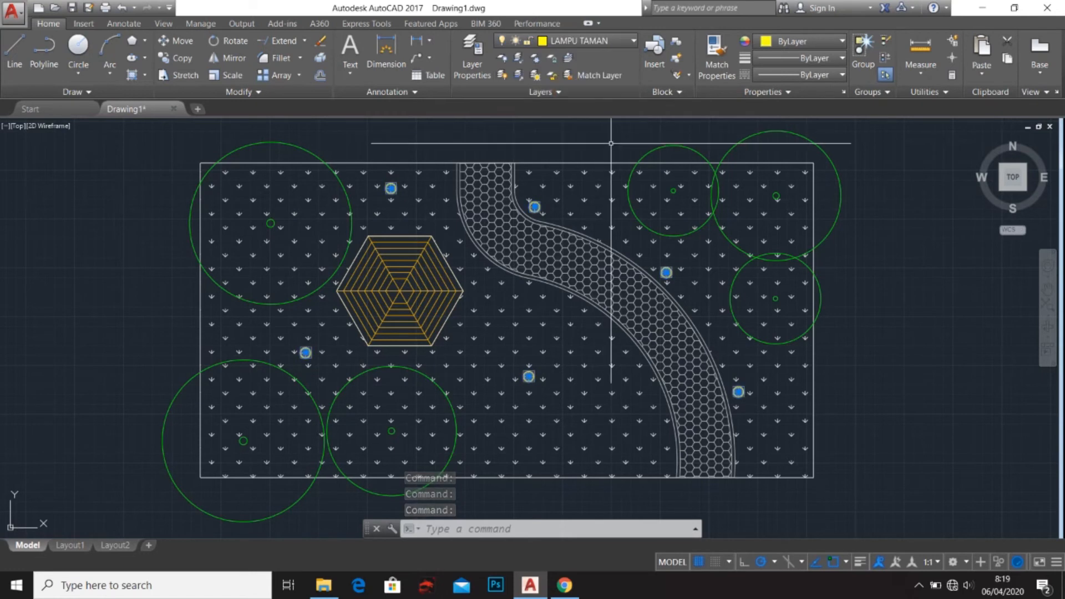
pyautogui.press('Escape')
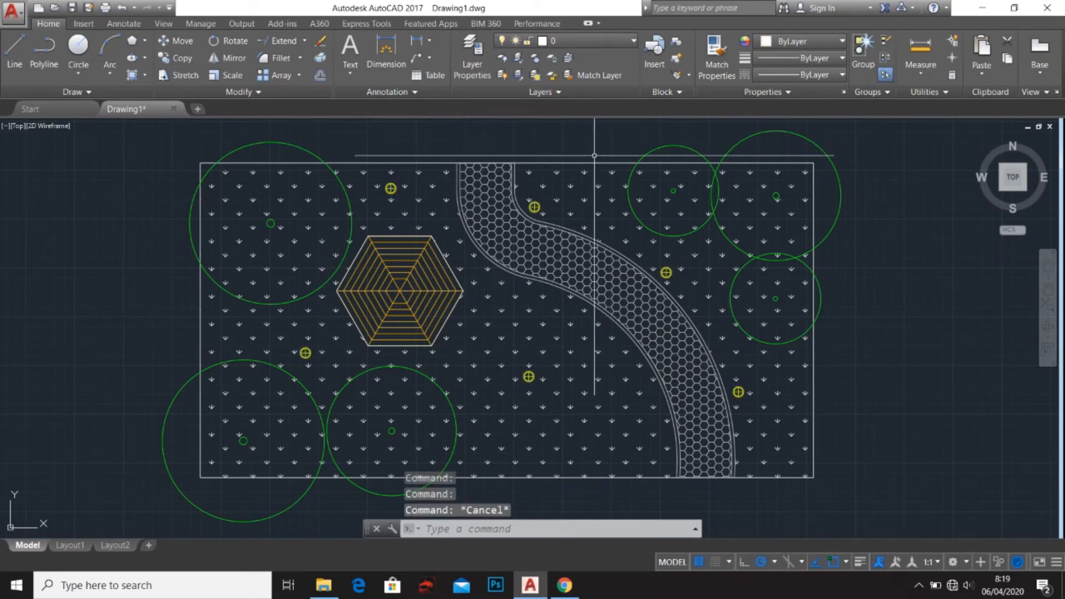
# Assign the grass hatch filling the garden to the RUMPUT layer and clear the selection
pyautogui.click(599, 185)
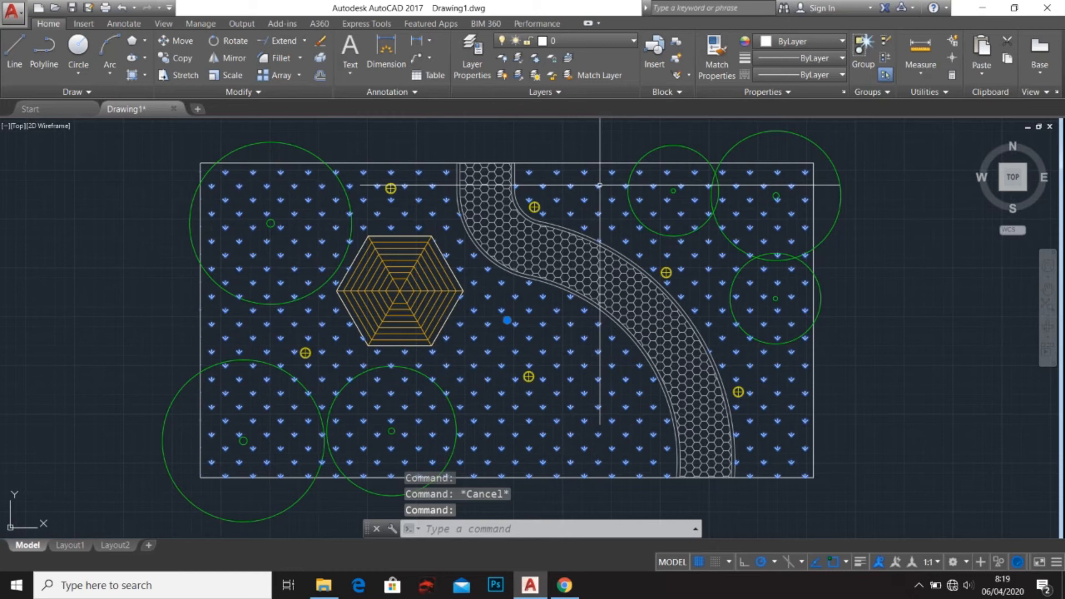
pyautogui.click(279, 71)
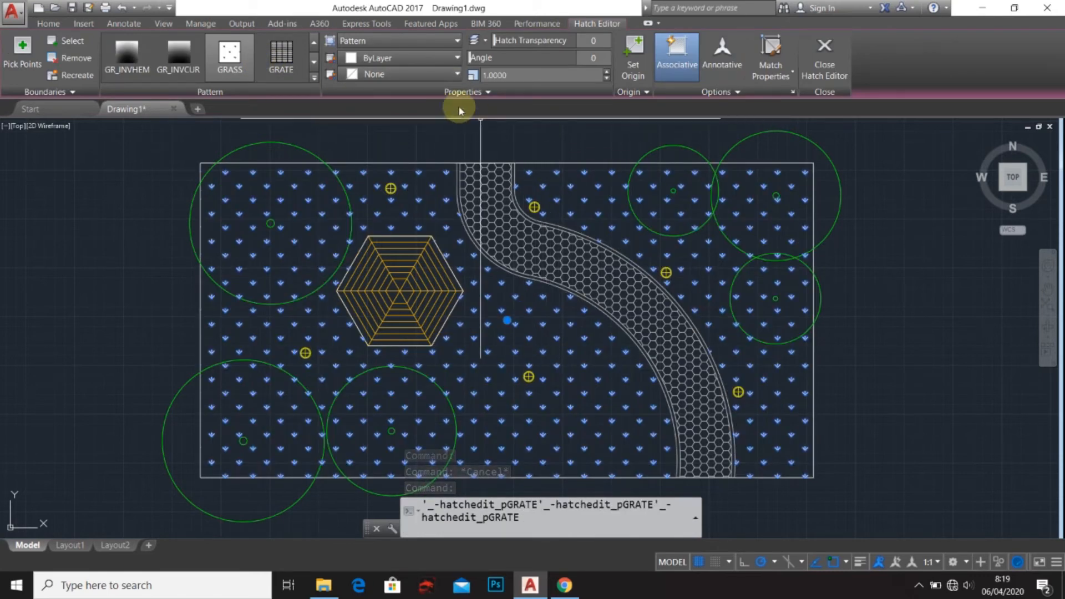
pyautogui.click(402, 59)
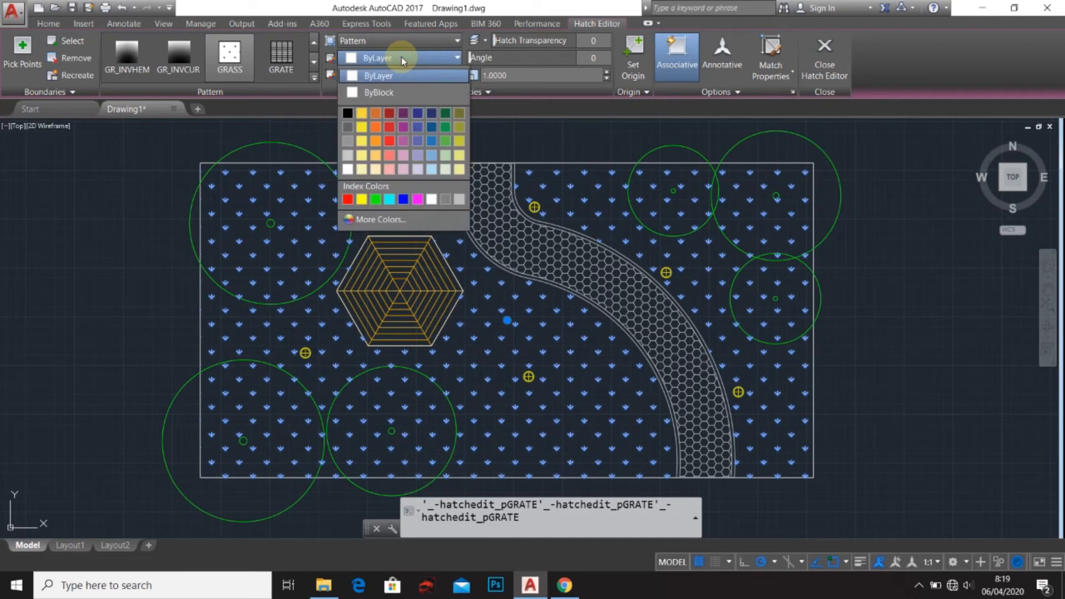
pyautogui.click(402, 59)
pyautogui.click(49, 24)
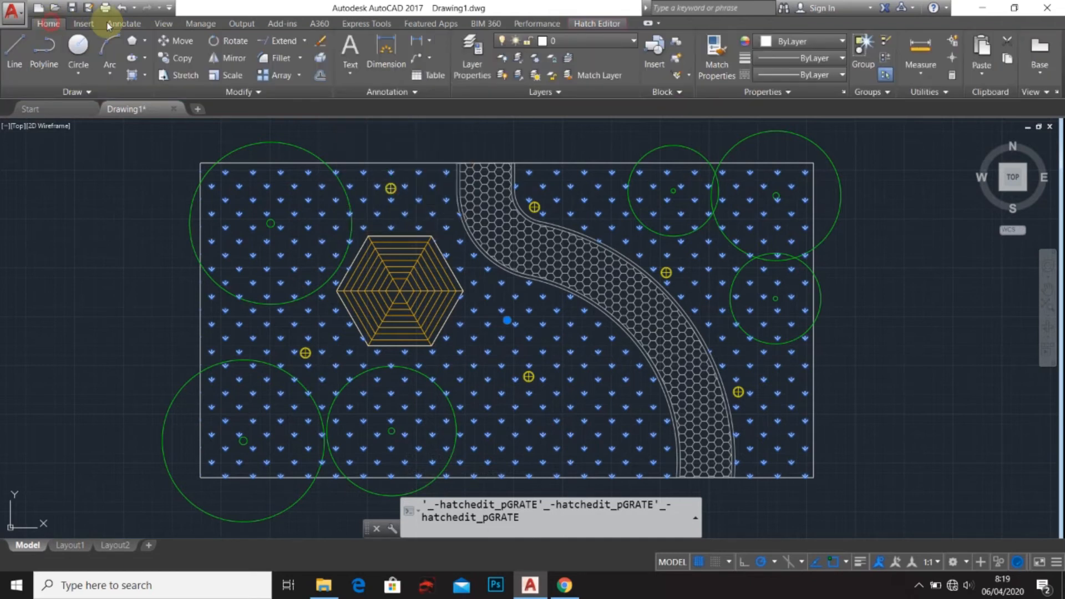
pyautogui.click(585, 41)
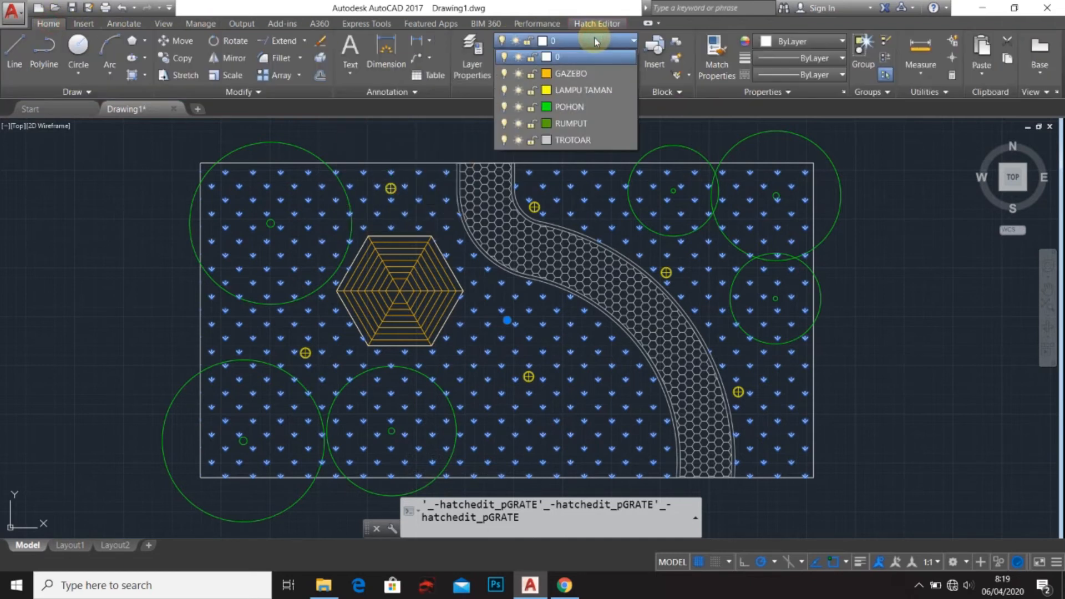
pyautogui.click(579, 124)
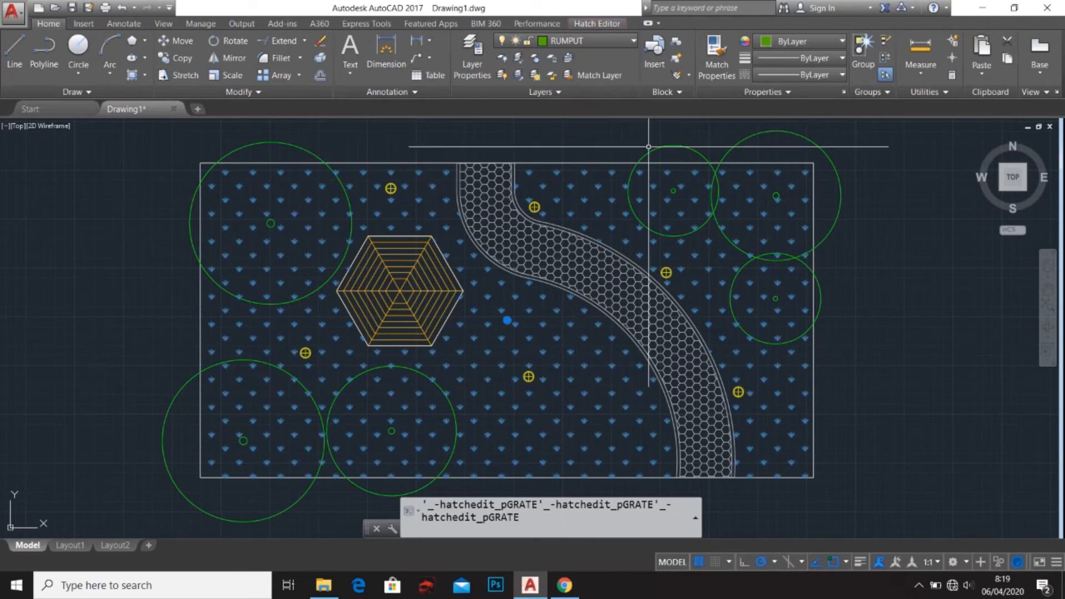
pyautogui.press('Escape')
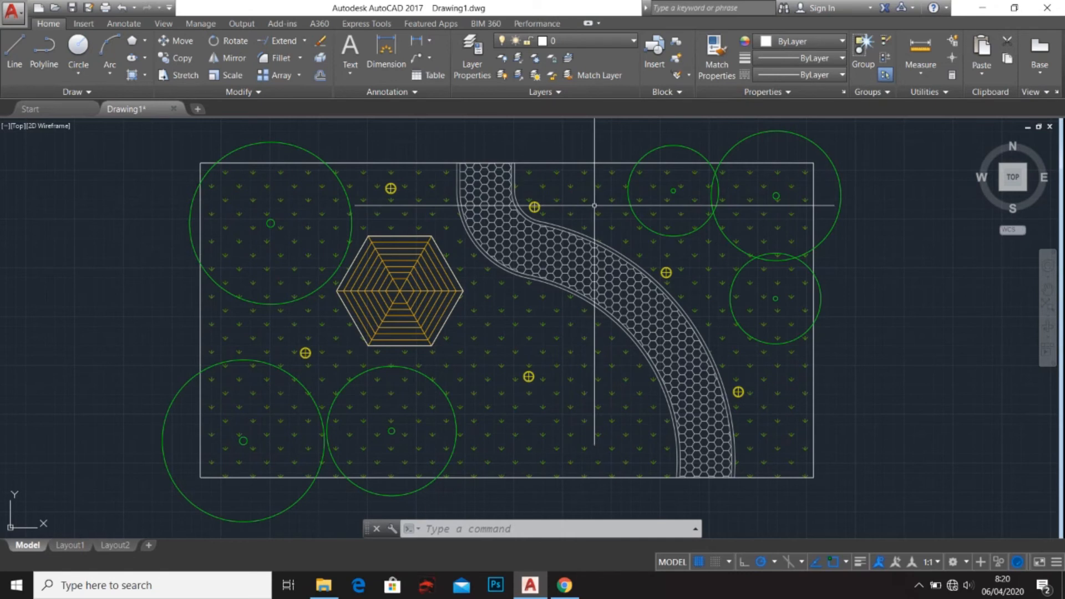
# Turn off the GAZEBO, LAMPU TAMAN, RUMPUT and TROTOAR layers, leaving POHON and 0 on
pyautogui.moveTo(594, 205); pyautogui.dragTo(526, 201, button='middle')
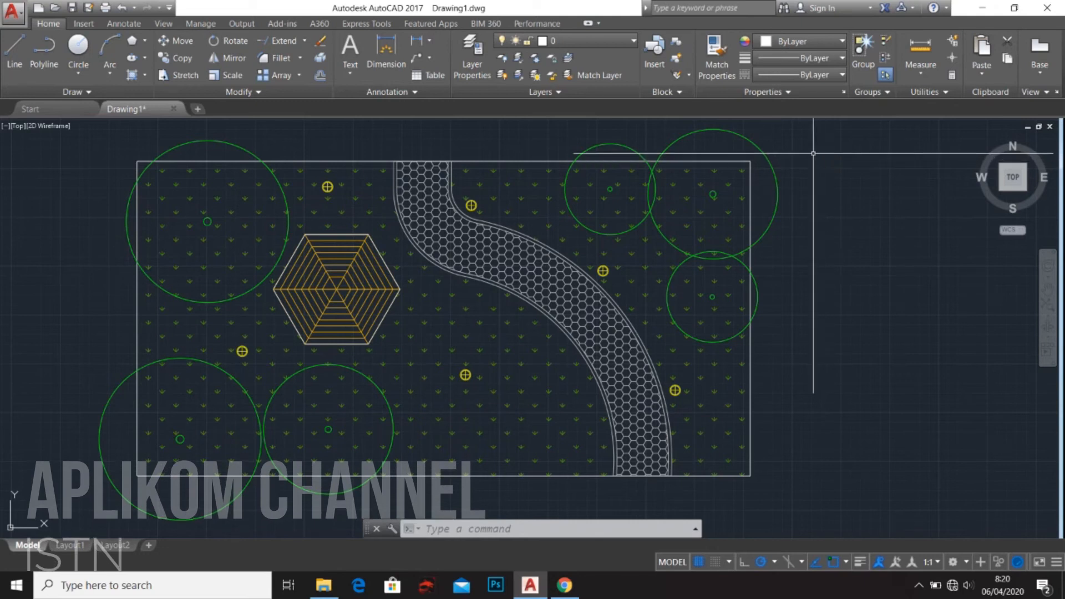
pyautogui.click(601, 42)
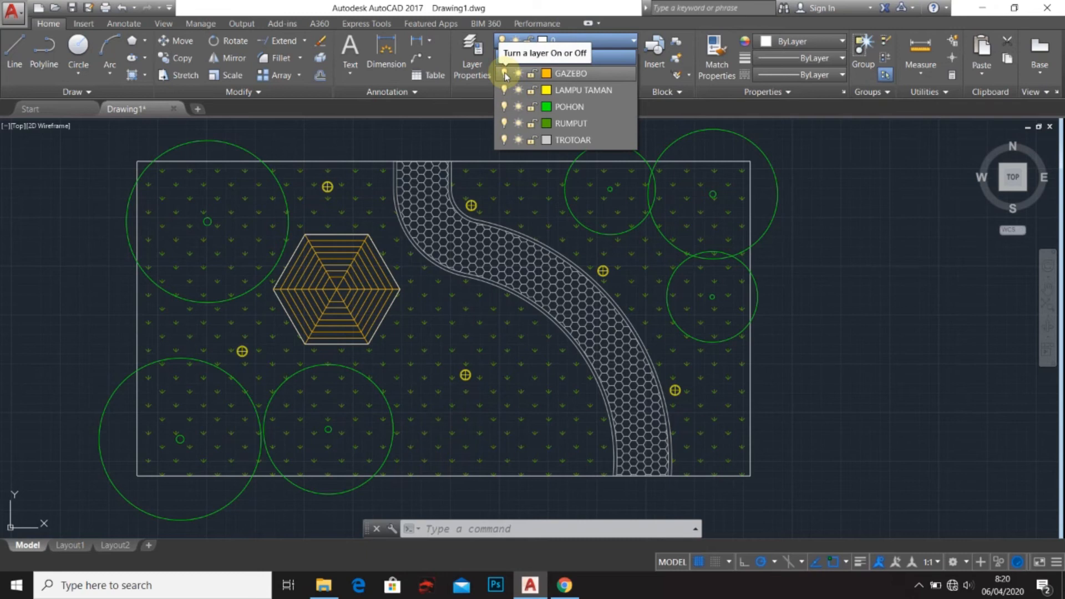
pyautogui.click(505, 74)
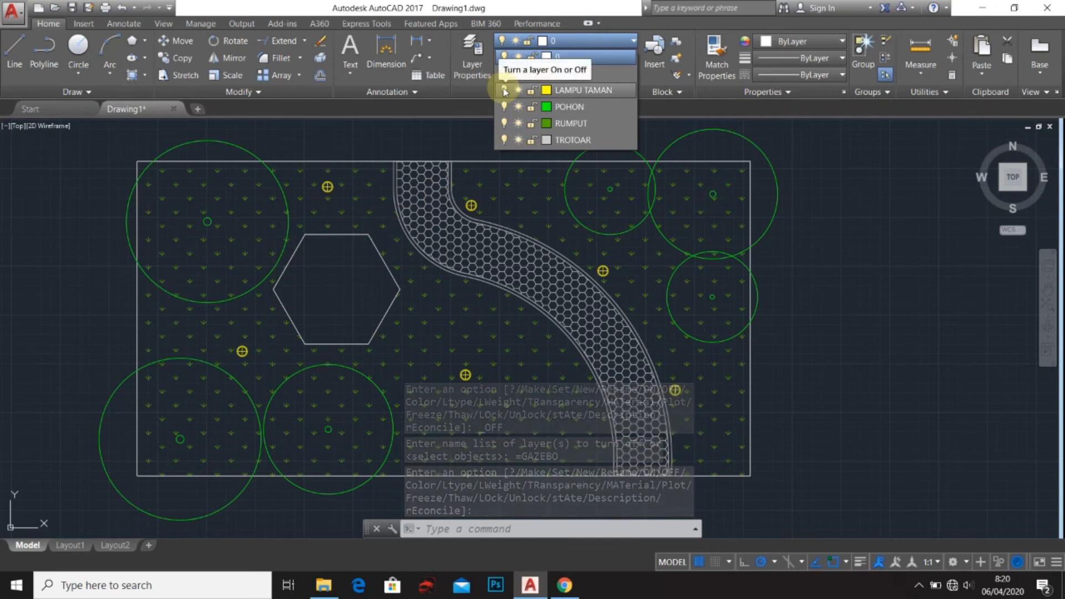
pyautogui.click(505, 91)
pyautogui.click(505, 123)
pyautogui.click(503, 140)
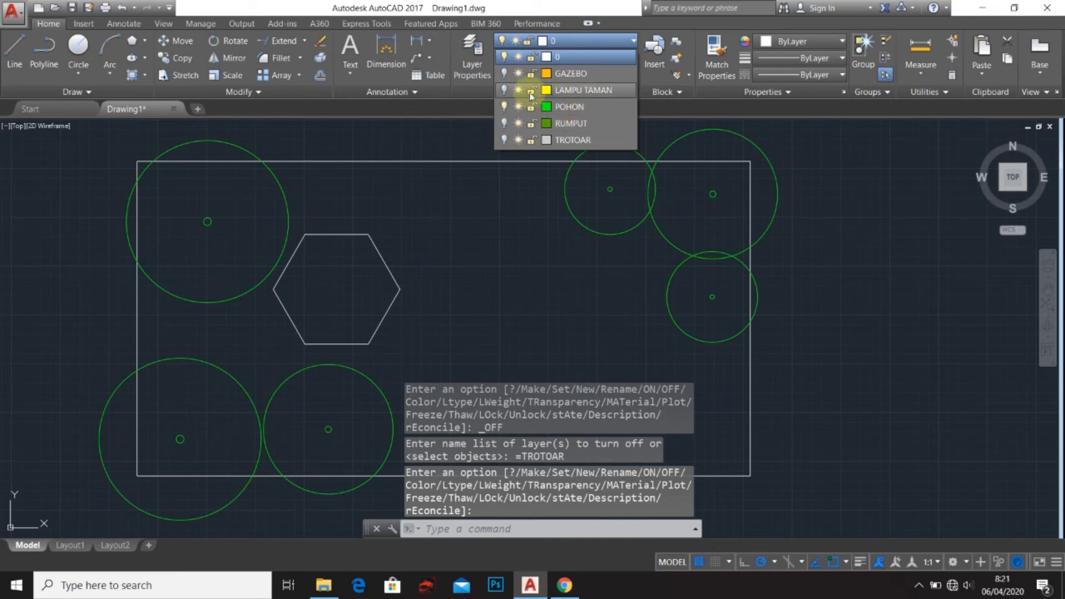
pyautogui.click(432, 135)
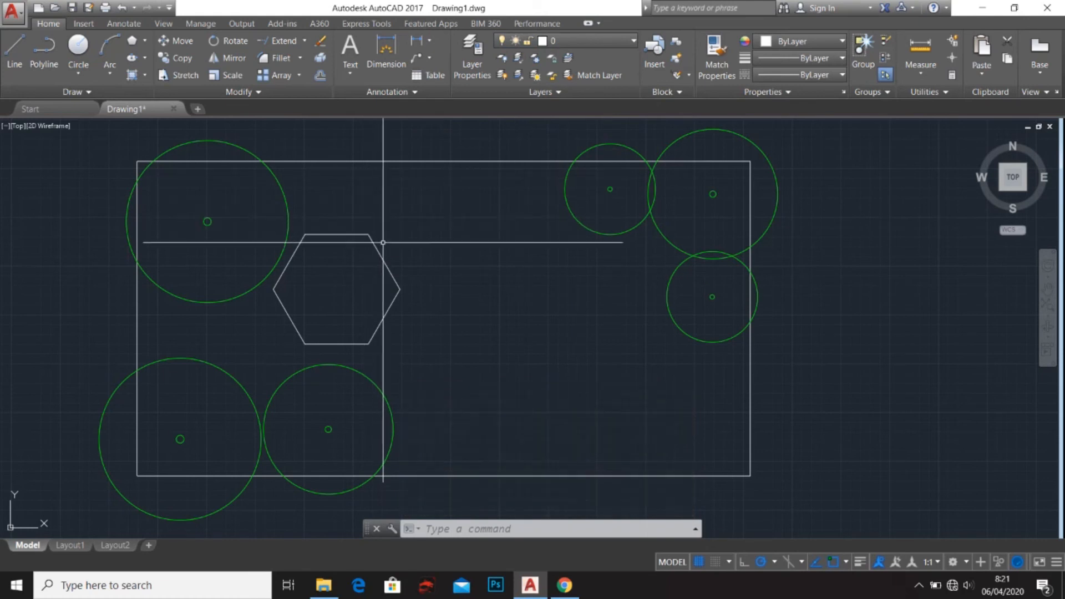
# Turn the GAZEBO, TROTOAR, LAMPU TAMAN and RUMPUT layers back on
pyautogui.click(571, 46)
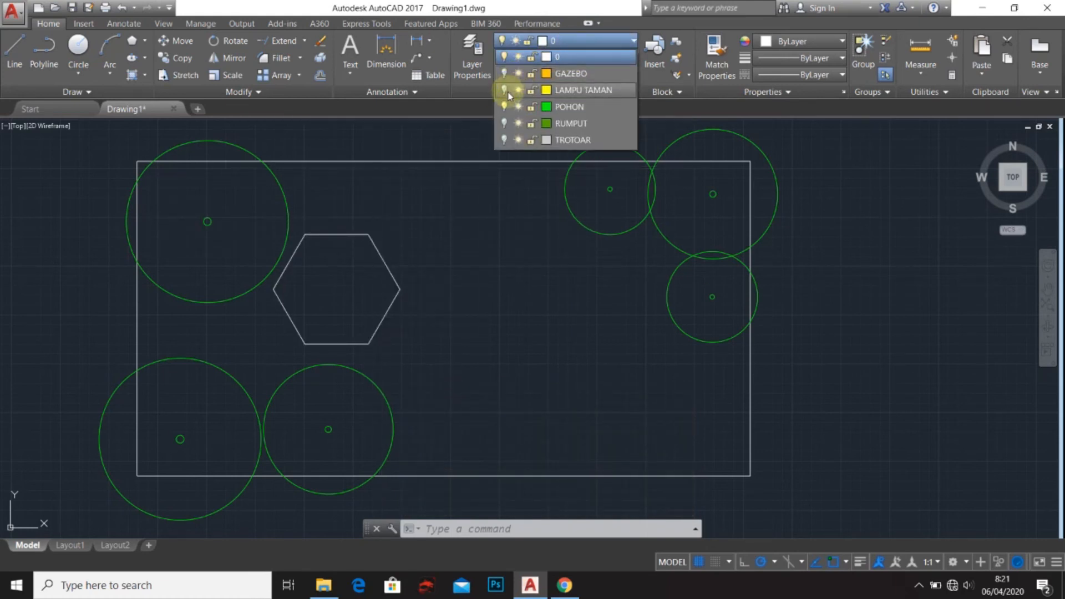
pyautogui.click(506, 77)
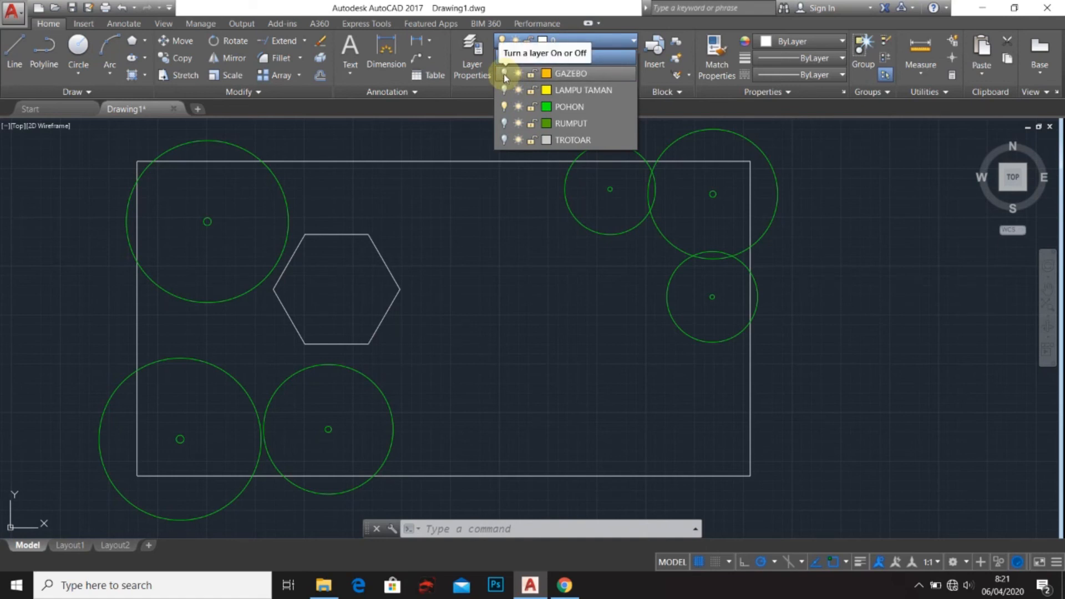
pyautogui.click(505, 75)
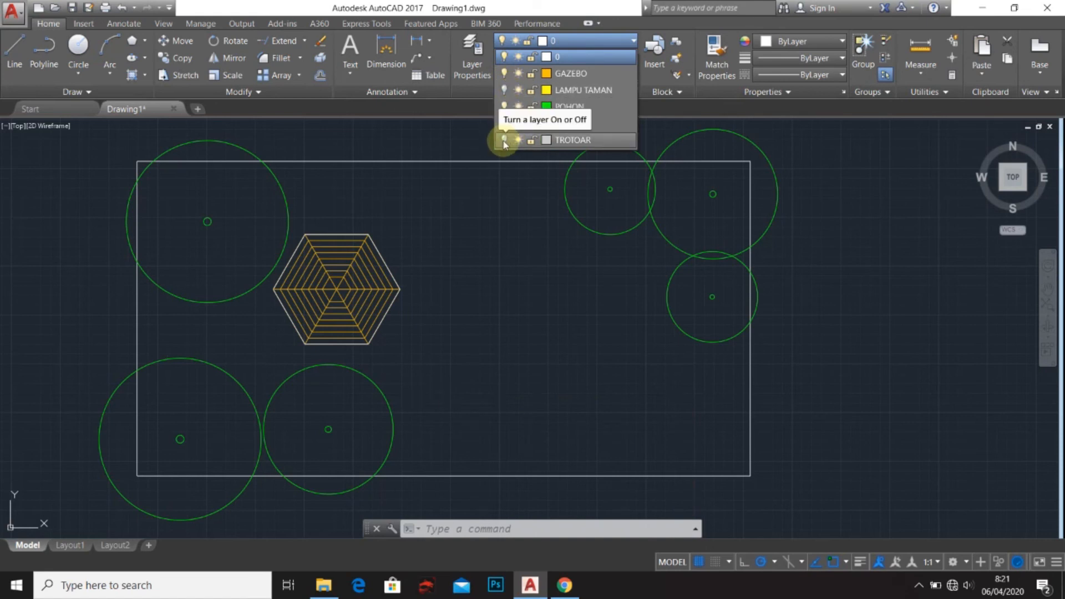
pyautogui.click(504, 141)
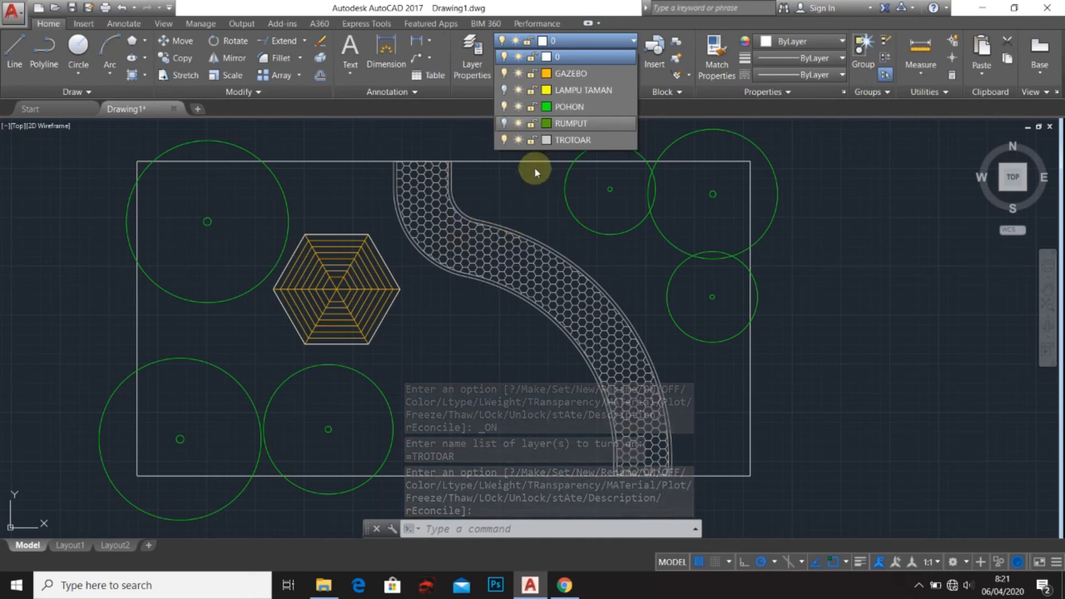
pyautogui.click(505, 90)
pyautogui.click(505, 124)
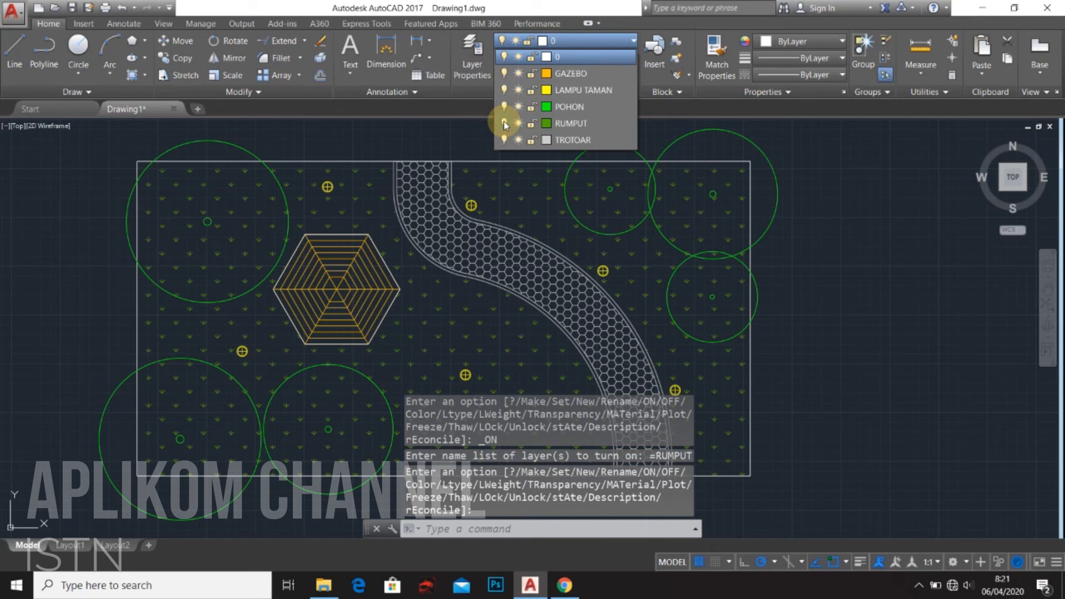
pyautogui.click(464, 127)
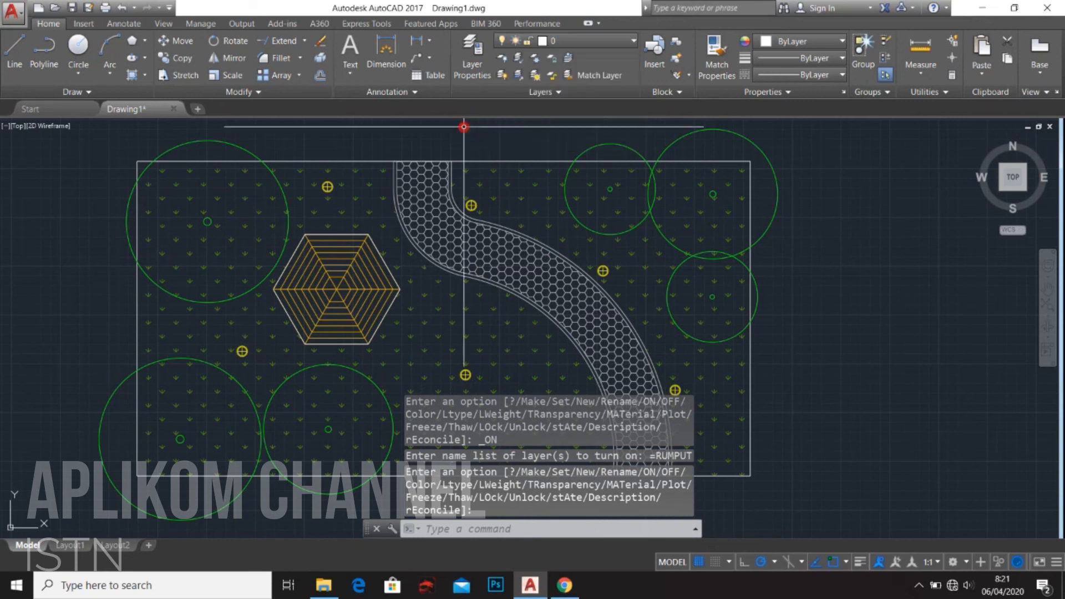
# Lock the POHON layer, select the large upper-right tree to test the lock, and clear the selection
pyautogui.click(584, 41)
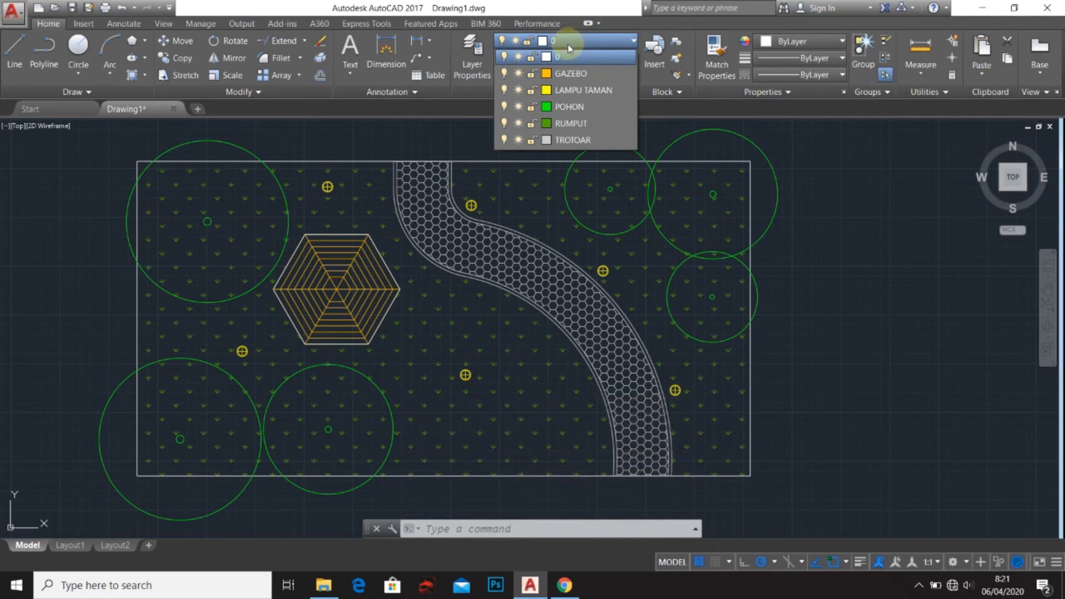
pyautogui.click(531, 141)
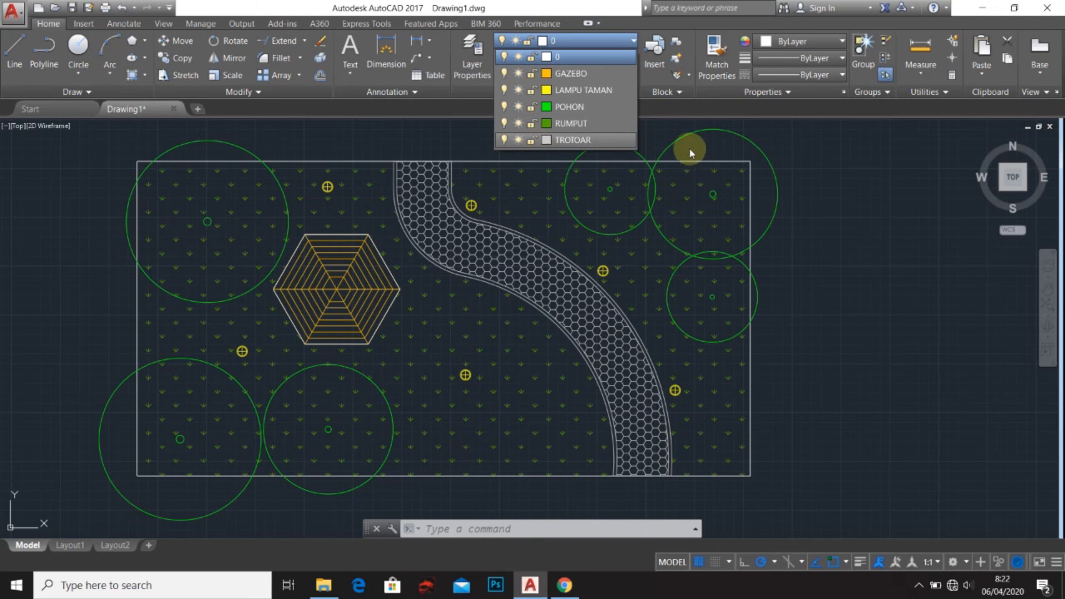
pyautogui.click(531, 123)
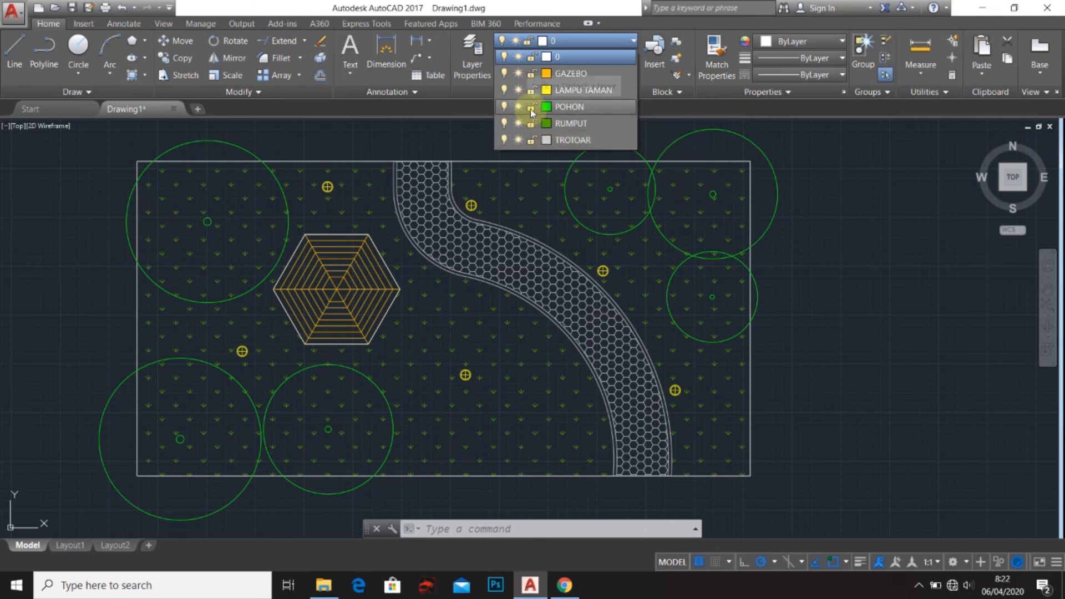
pyautogui.click(531, 107)
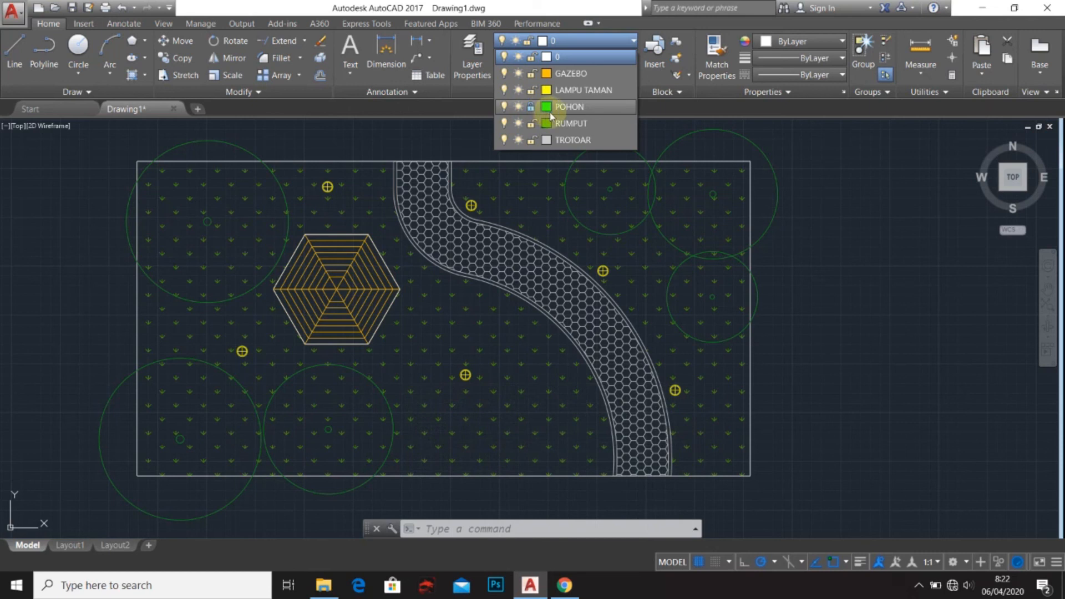
pyautogui.click(688, 153)
pyautogui.click(693, 153)
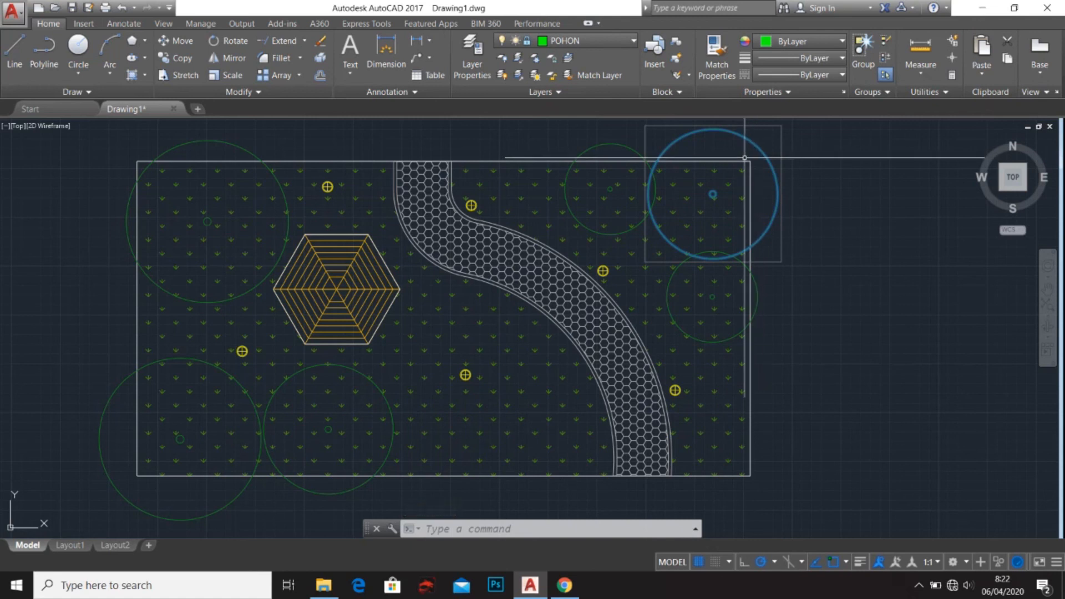
pyautogui.press('Escape')
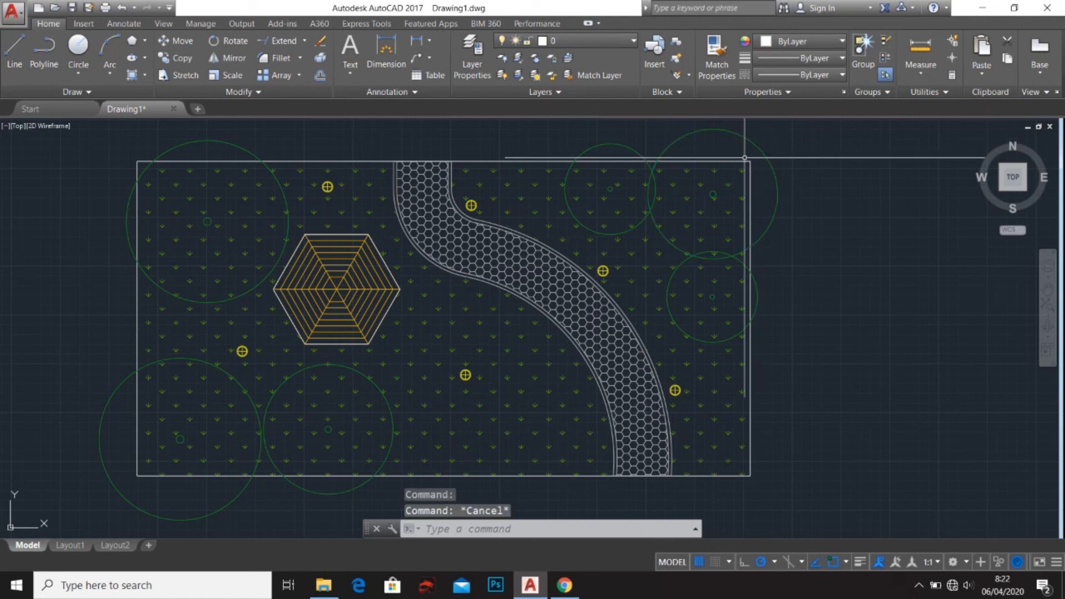
# Unlock the POHON layer
pyautogui.click(577, 44)
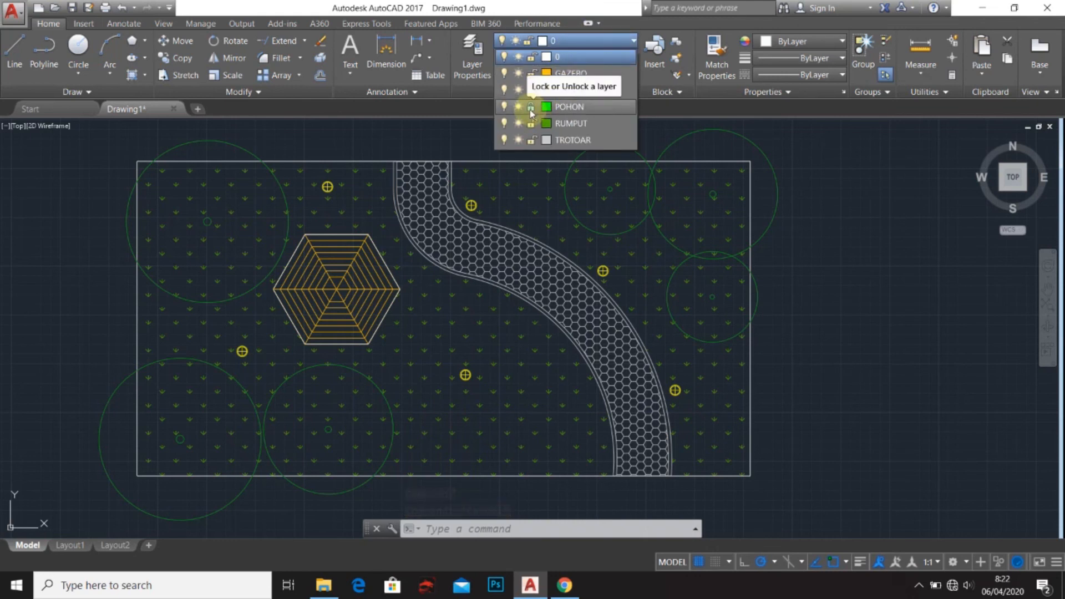
pyautogui.click(531, 108)
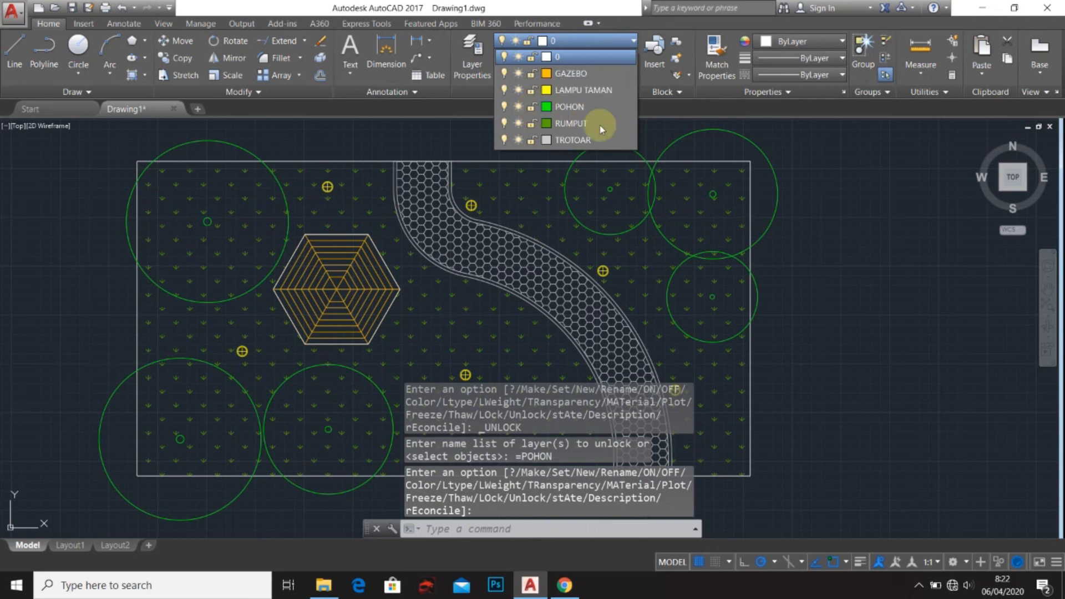
pyautogui.click(816, 184)
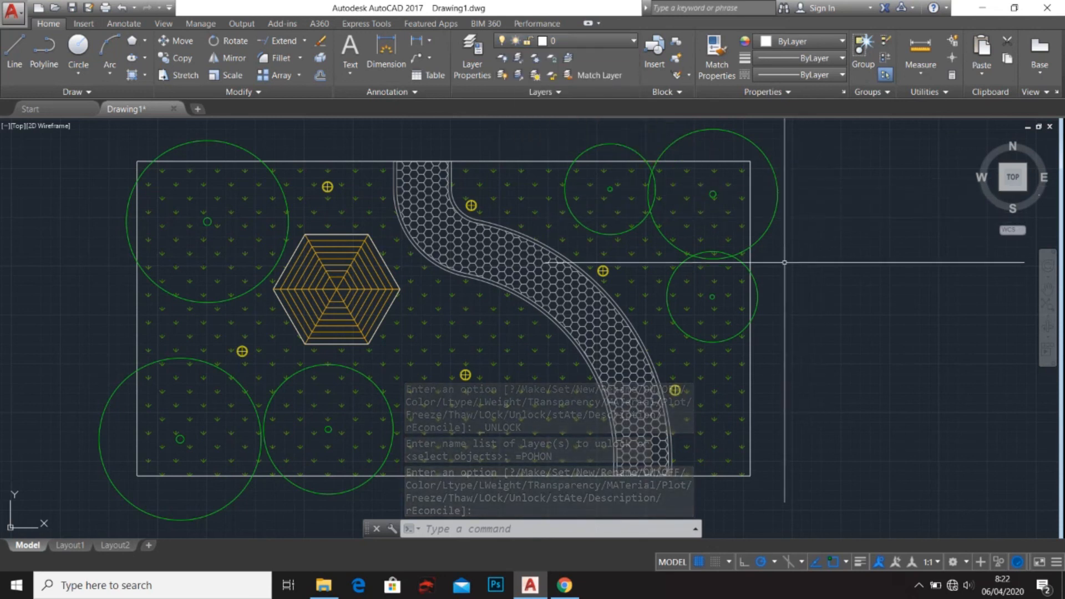